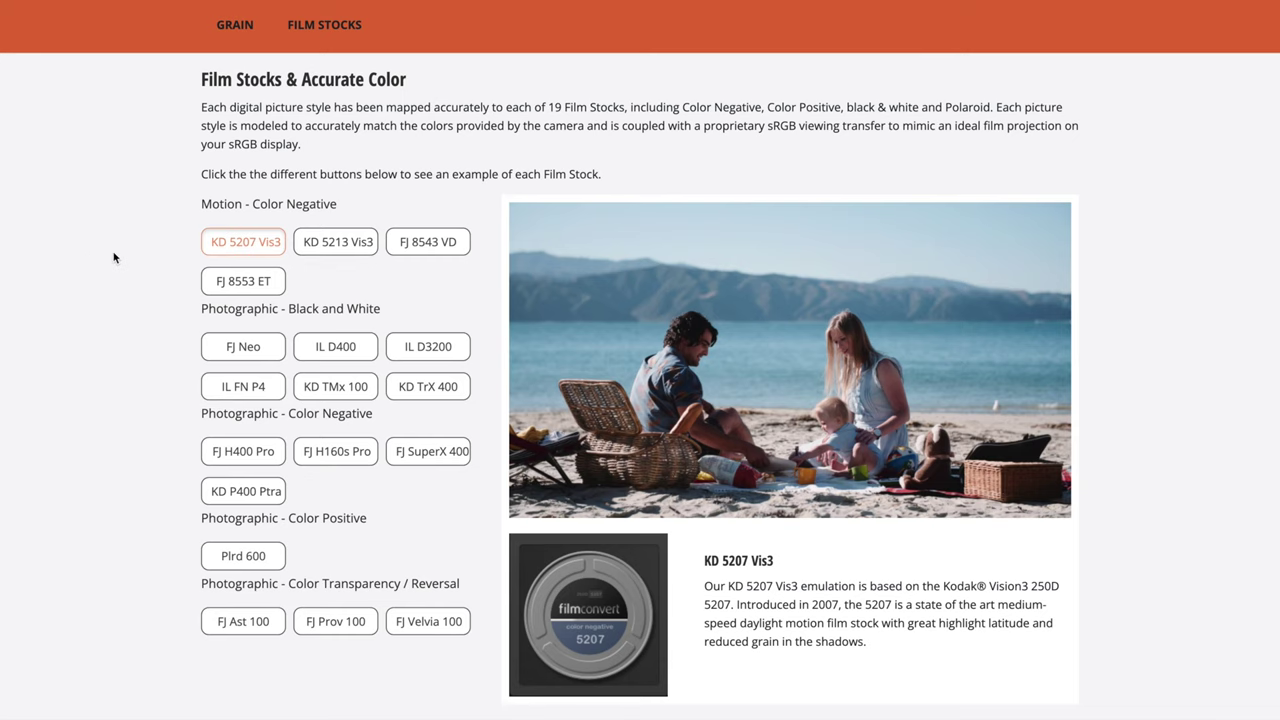
# Preview the film stock examples from KD 5213 Vis3 through the black-and-white stocks, ending on FJ H160s Pro
pyautogui.click(323, 254)
pyautogui.click(408, 254)
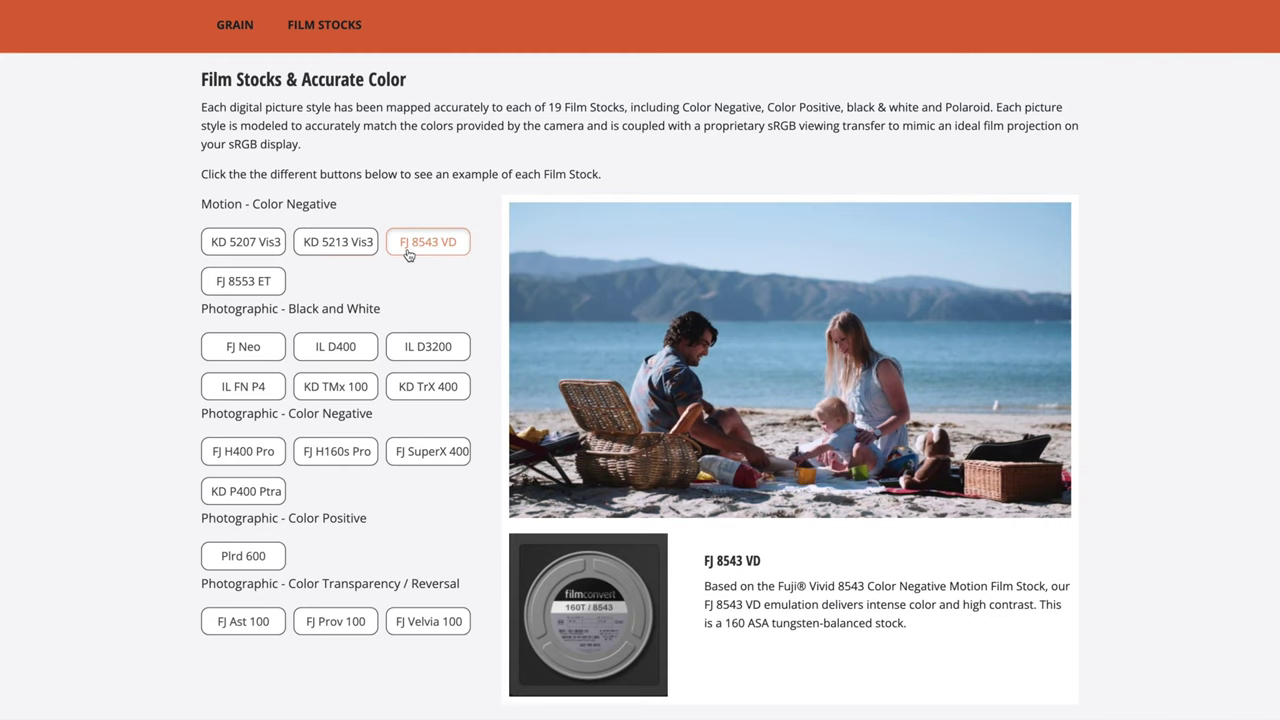
pyautogui.click(238, 281)
pyautogui.click(235, 348)
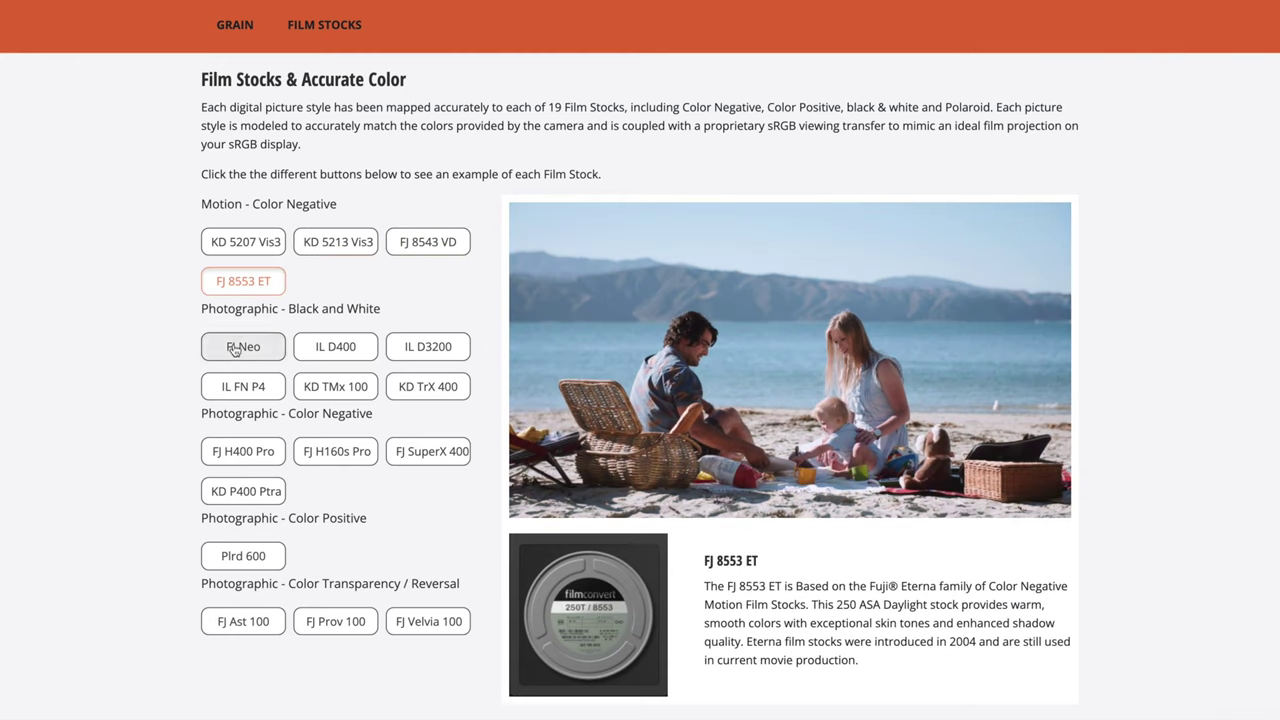
pyautogui.click(320, 349)
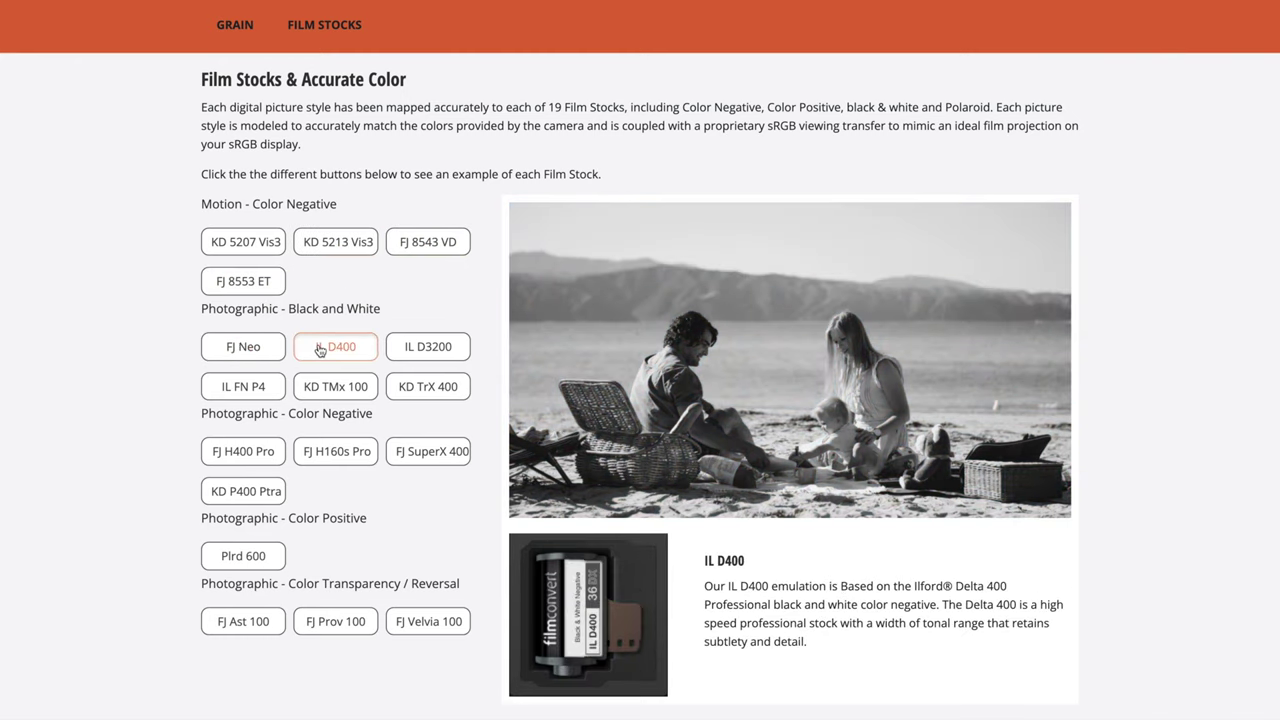
pyautogui.click(425, 347)
pyautogui.click(251, 390)
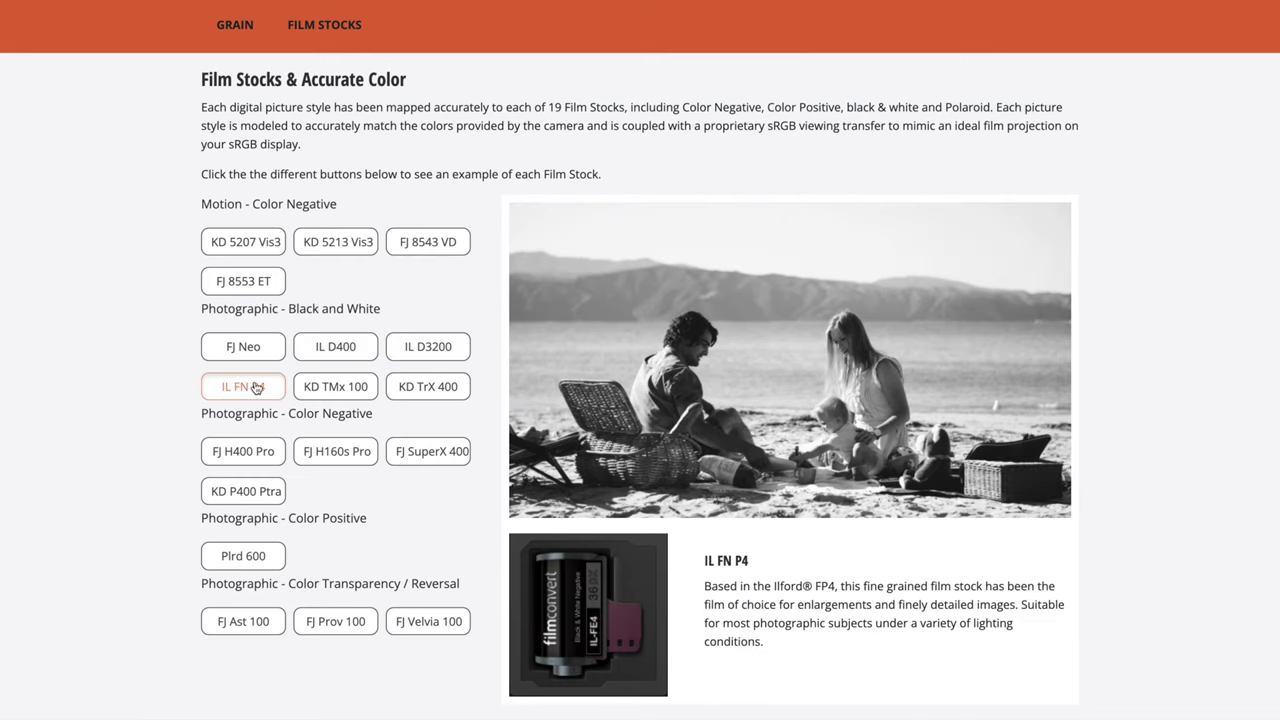
pyautogui.click(350, 389)
pyautogui.click(432, 391)
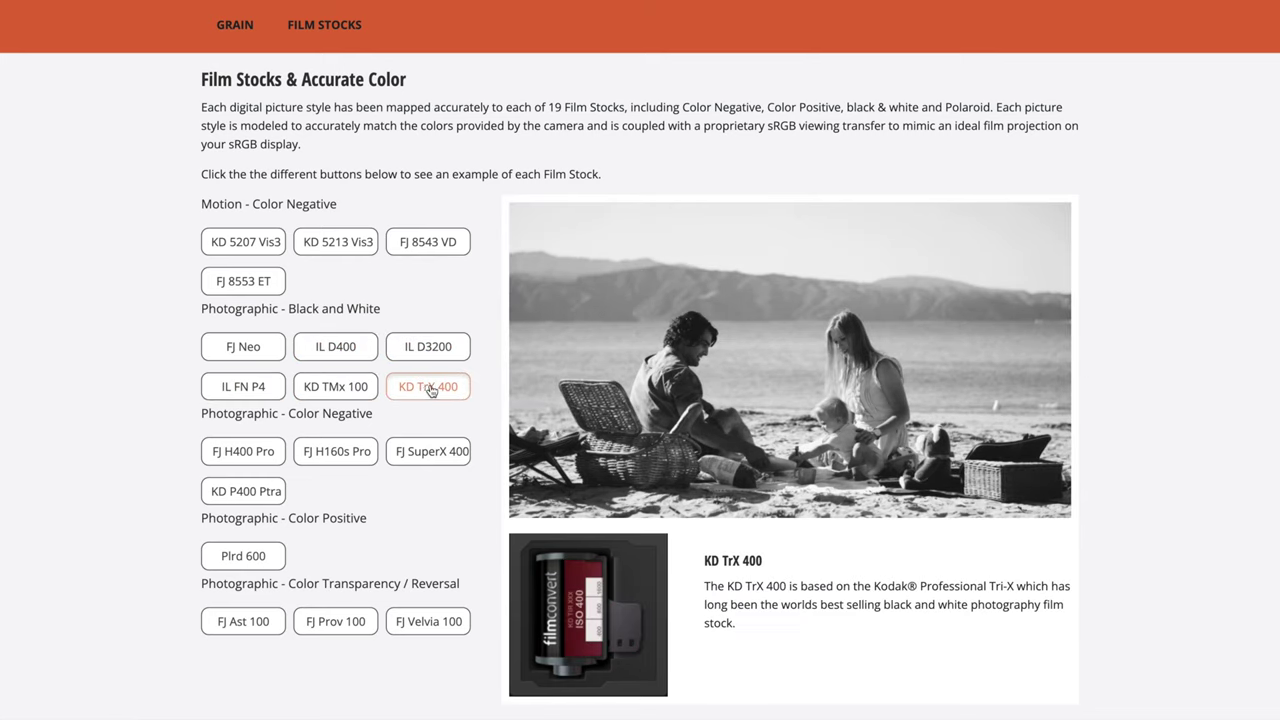
pyautogui.click(229, 451)
pyautogui.click(322, 451)
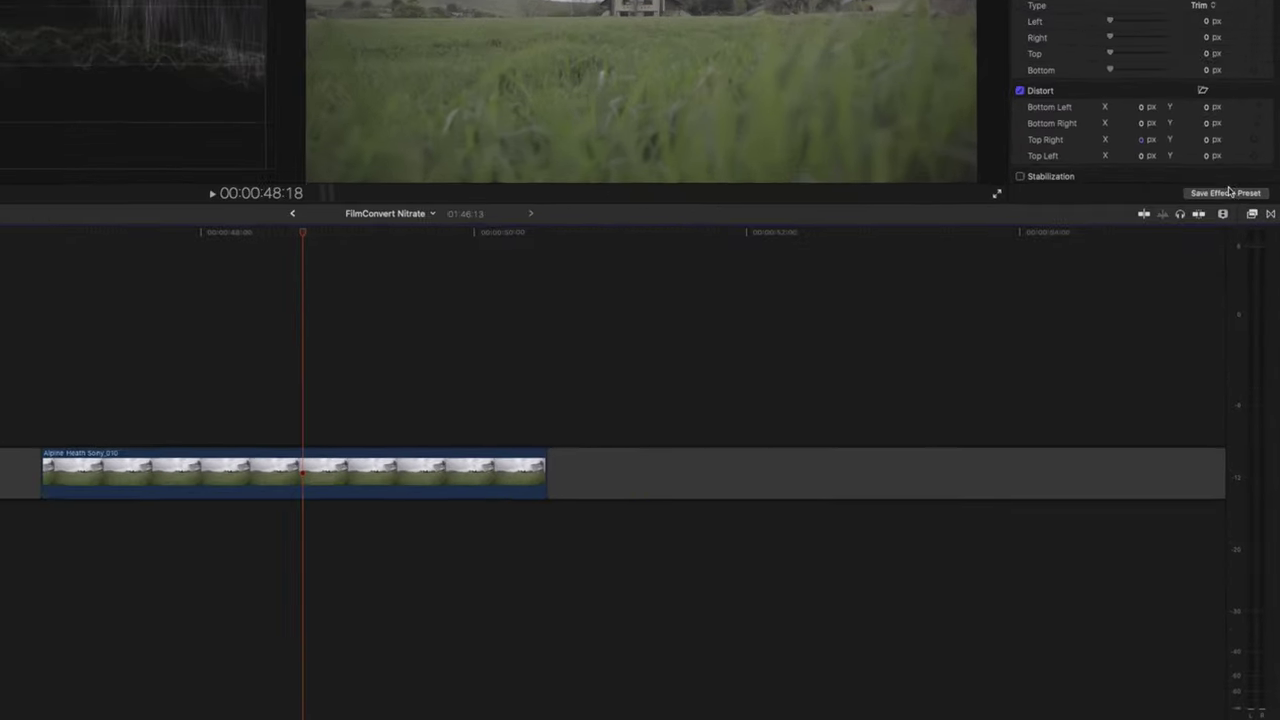
# Apply FilmConvert Nitrate from the effects library to the Alpine Heath Sony_010 clip
pyautogui.click(1250, 174)
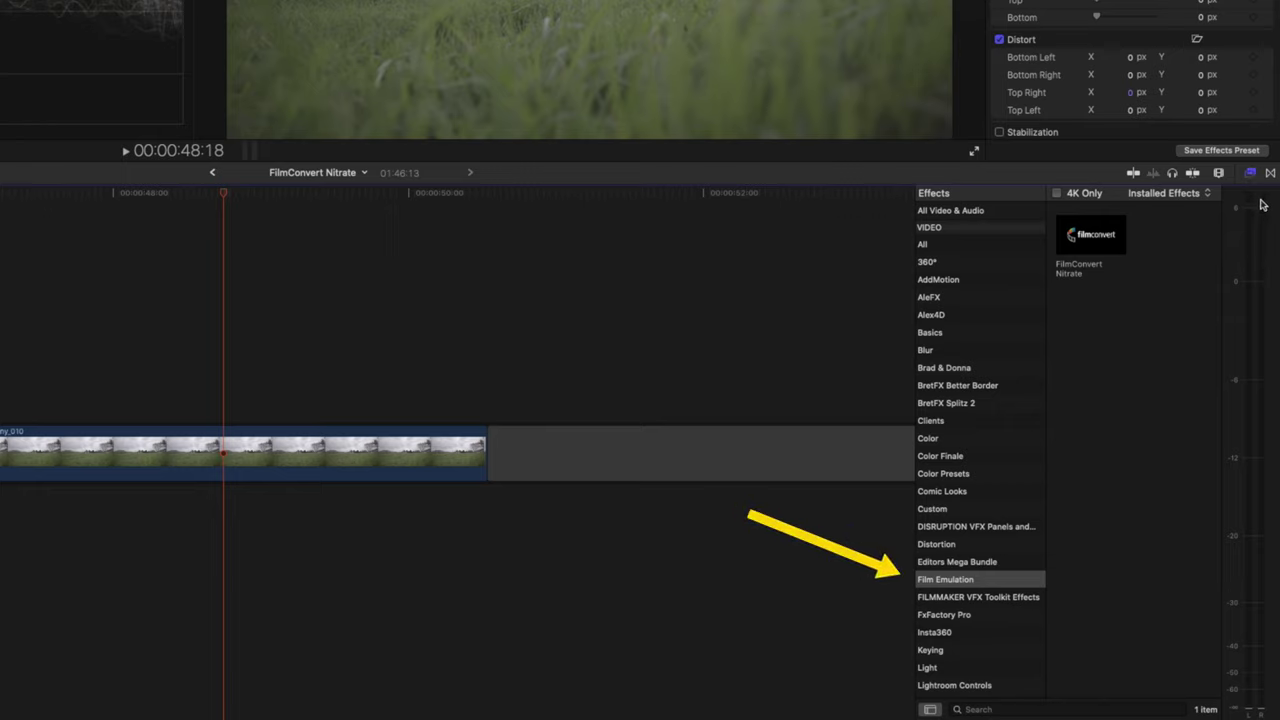
pyautogui.click(1108, 240)
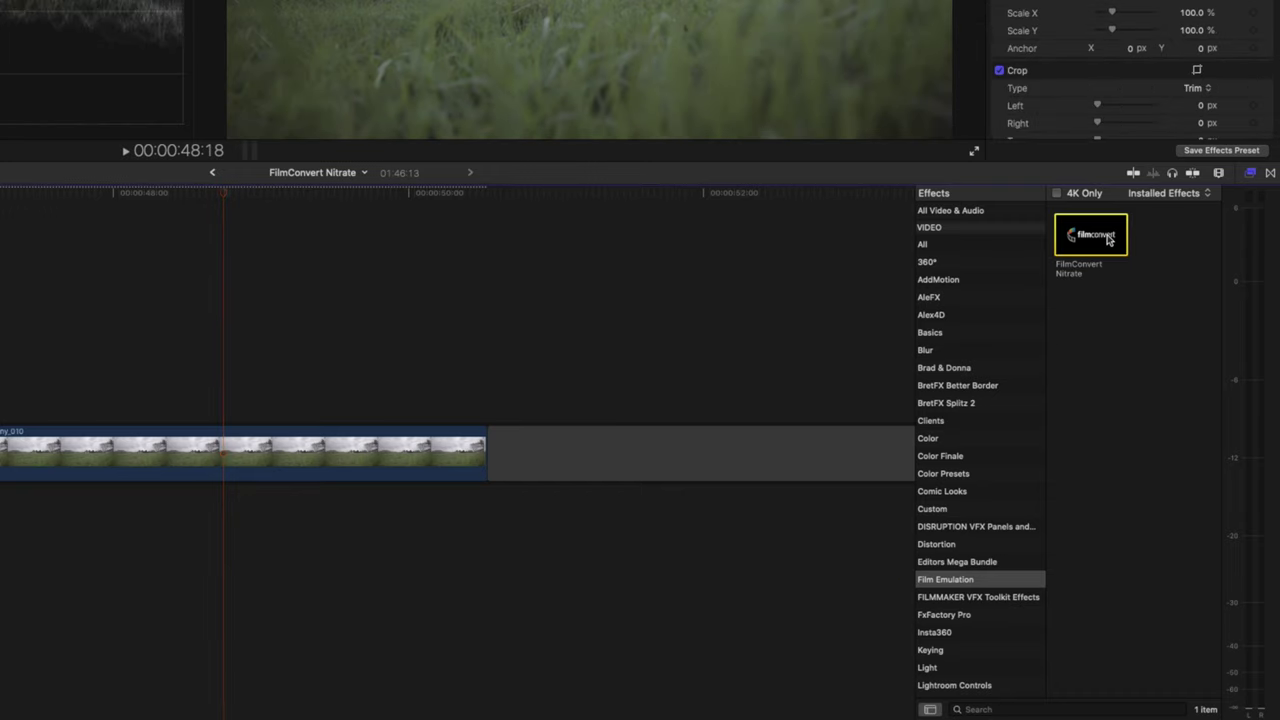
pyautogui.click(1249, 174)
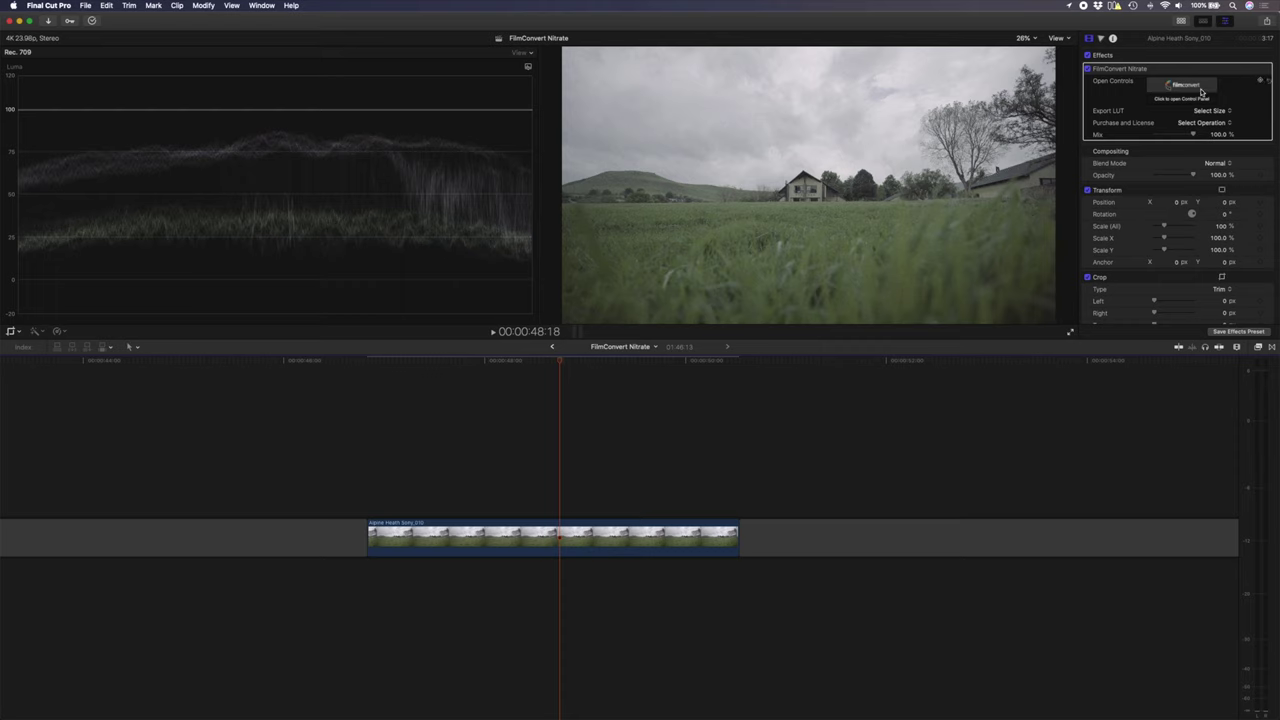
# In the FilmConvert Nitrate controls, set the camera to Sony A7 mk3 with the S-Log3 S-Gamut3 profile
pyautogui.click(1199, 90)
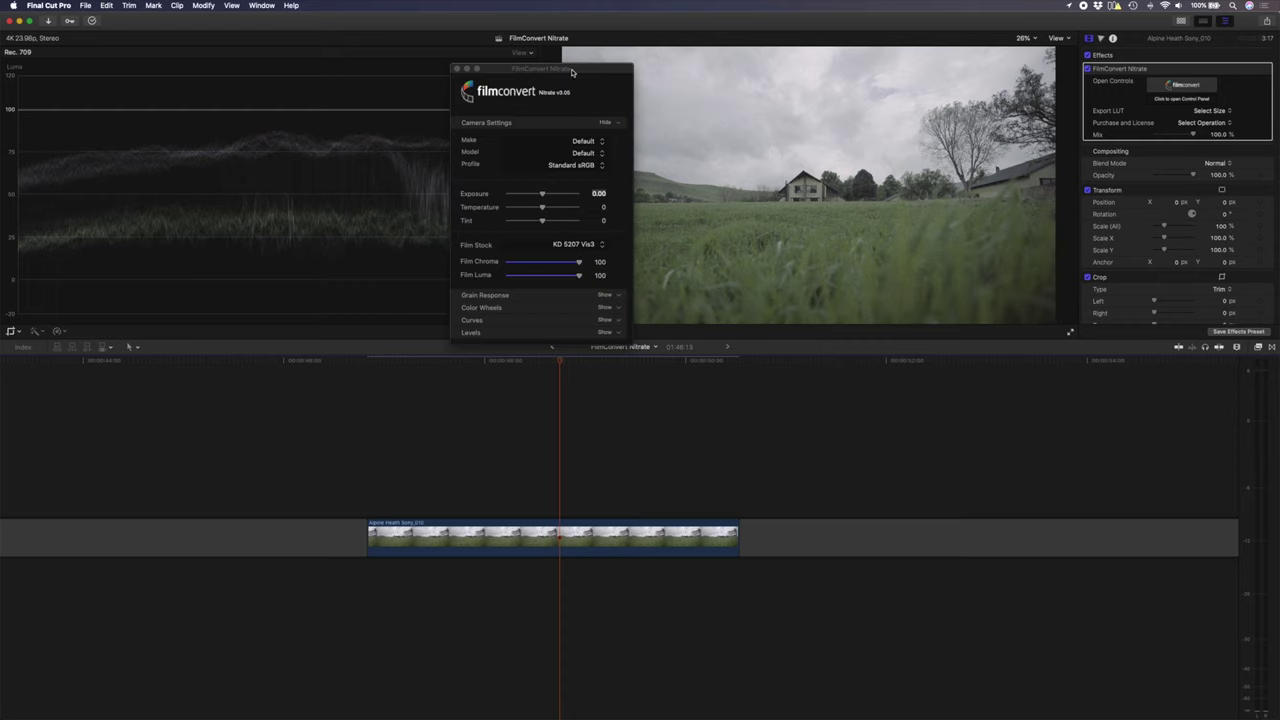
pyautogui.moveTo(572, 72); pyautogui.dragTo(1201, 153)
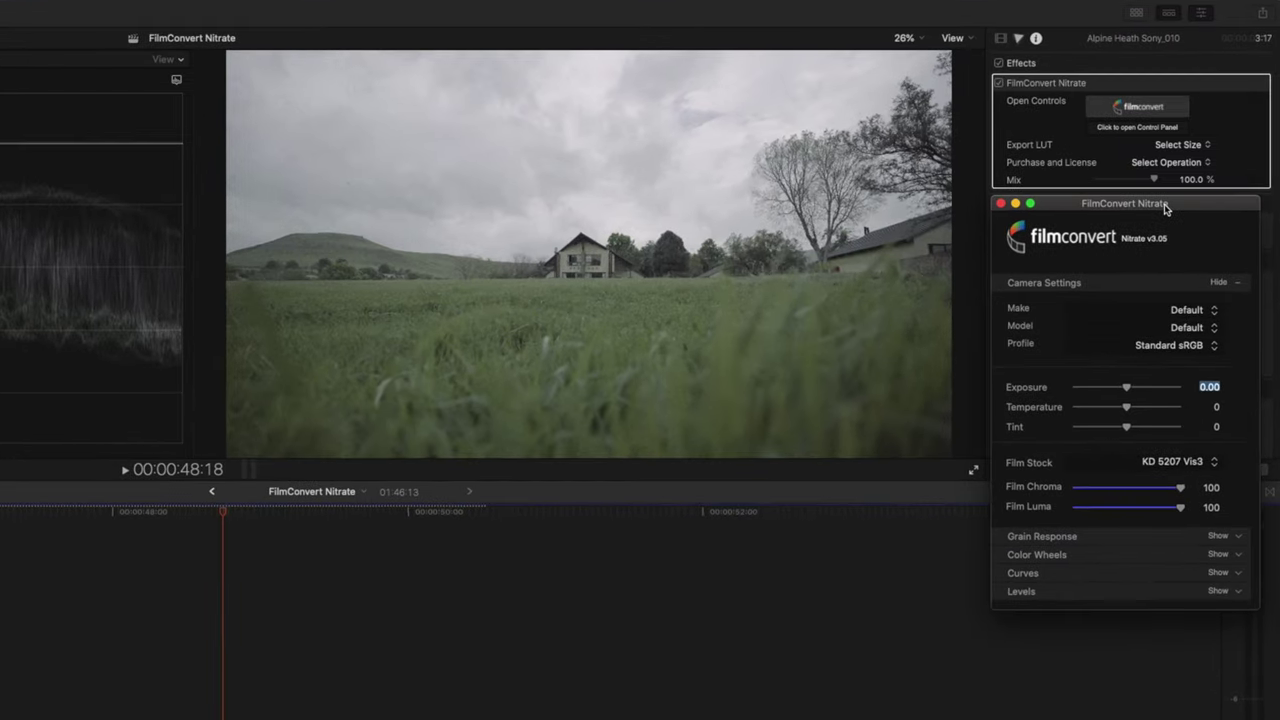
pyautogui.click(1163, 311)
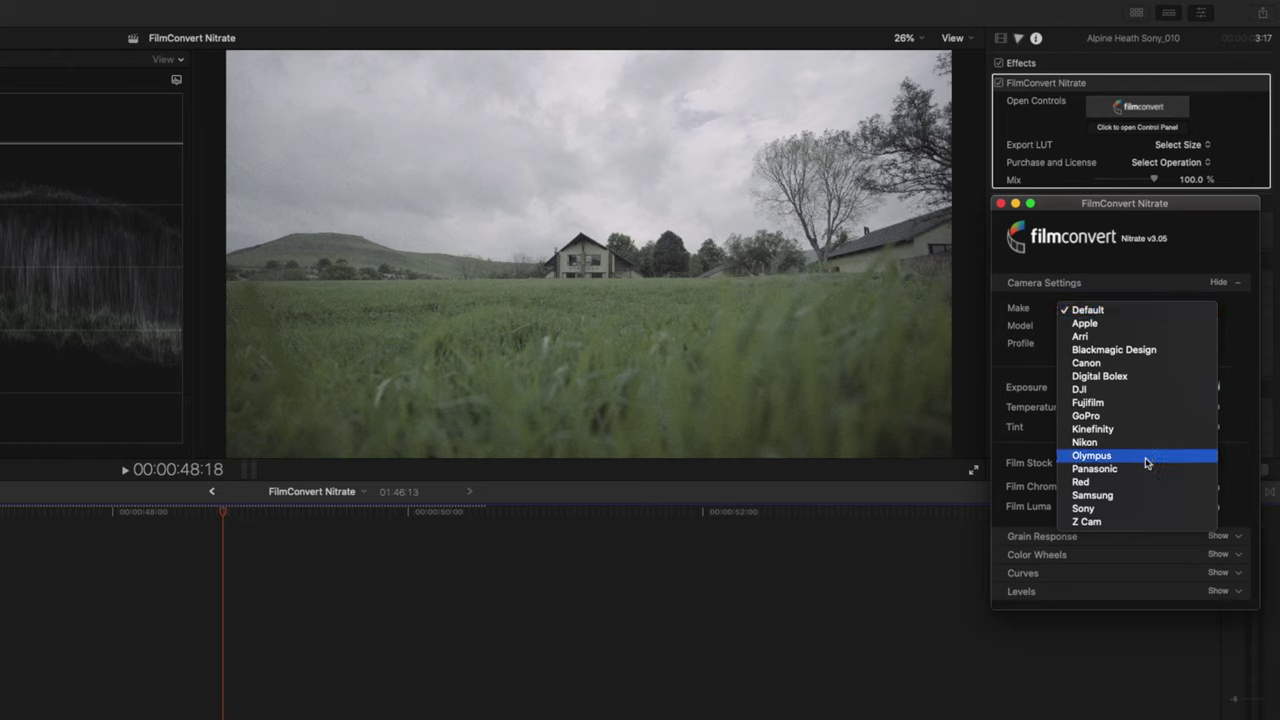
pyautogui.click(1130, 508)
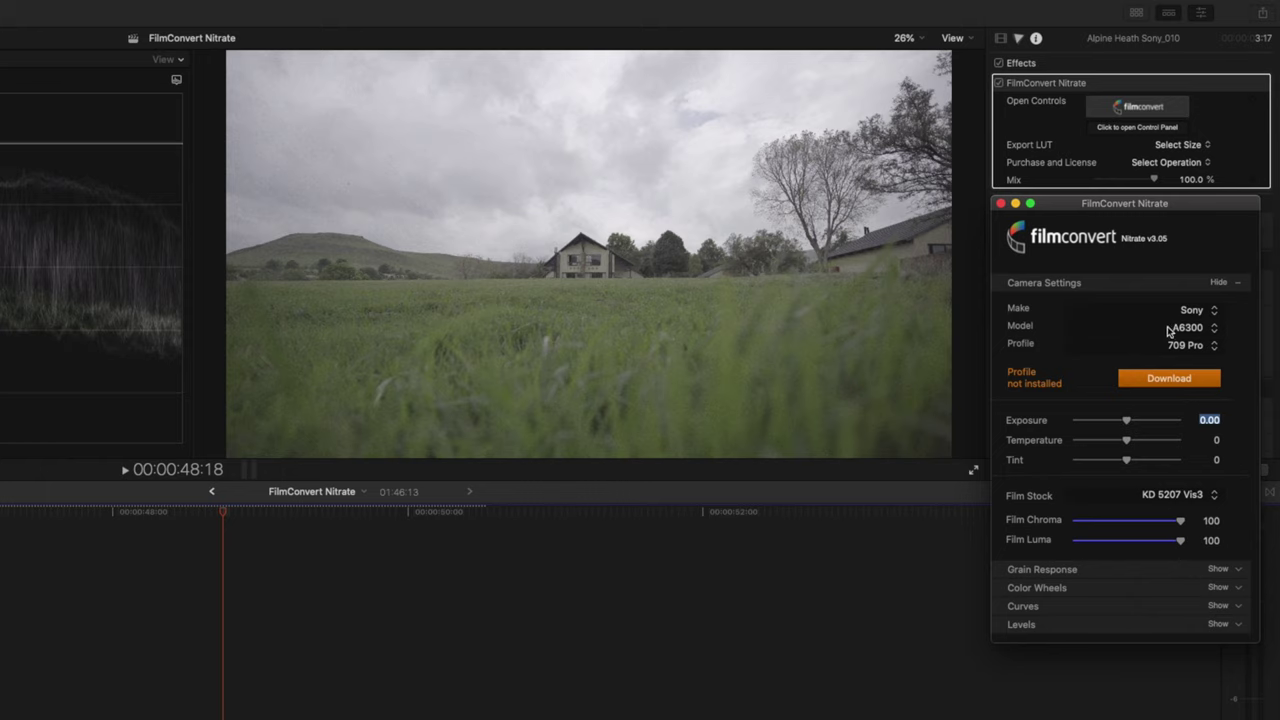
pyautogui.click(1168, 331)
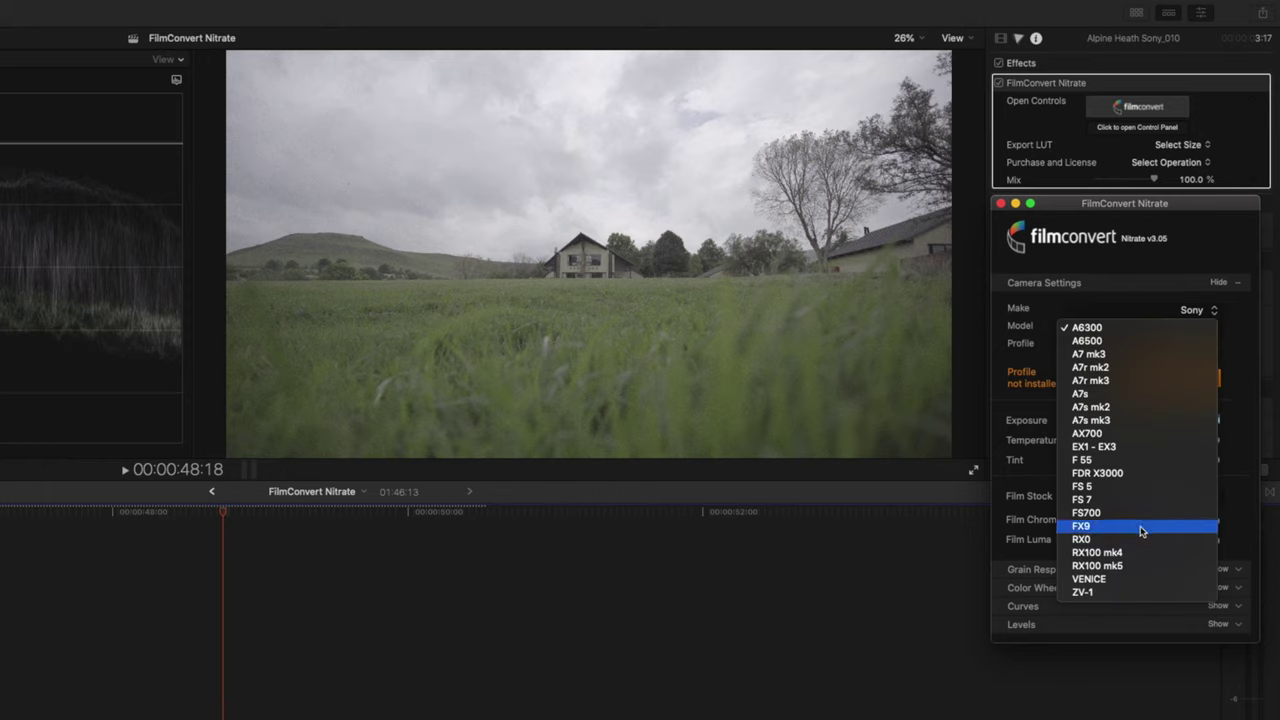
pyautogui.click(1135, 355)
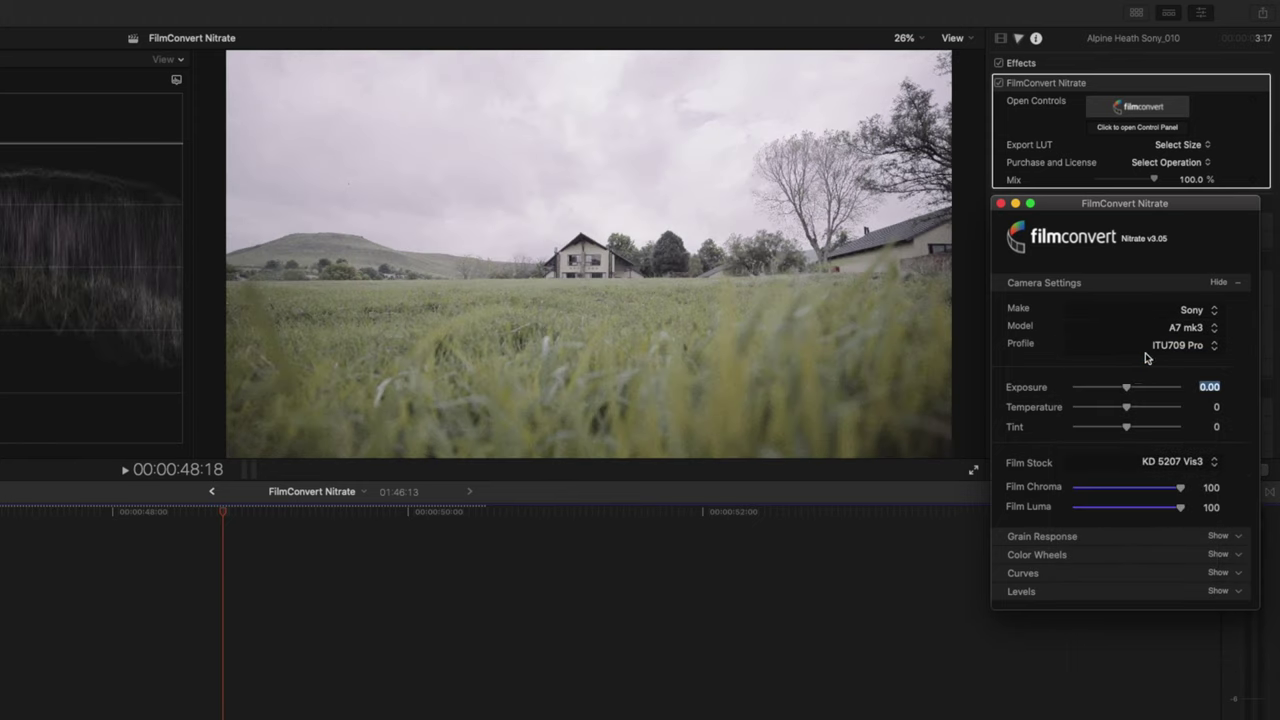
pyautogui.click(1192, 352)
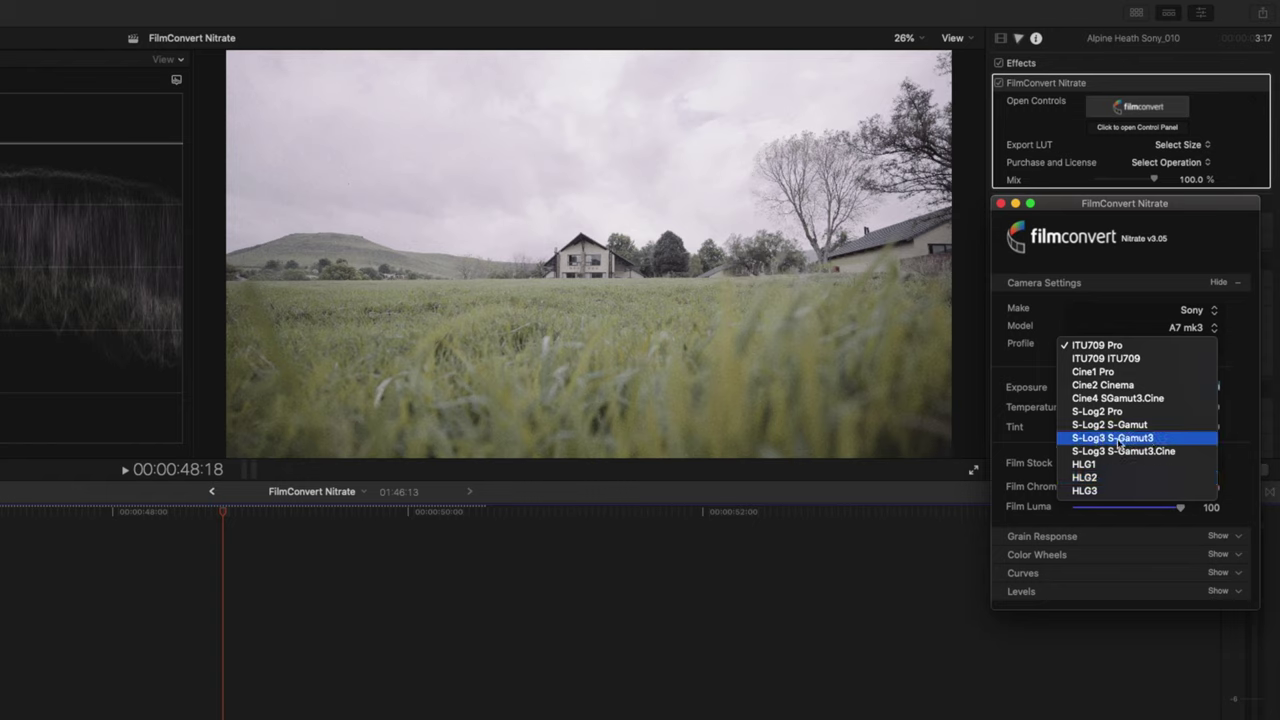
pyautogui.click(1160, 439)
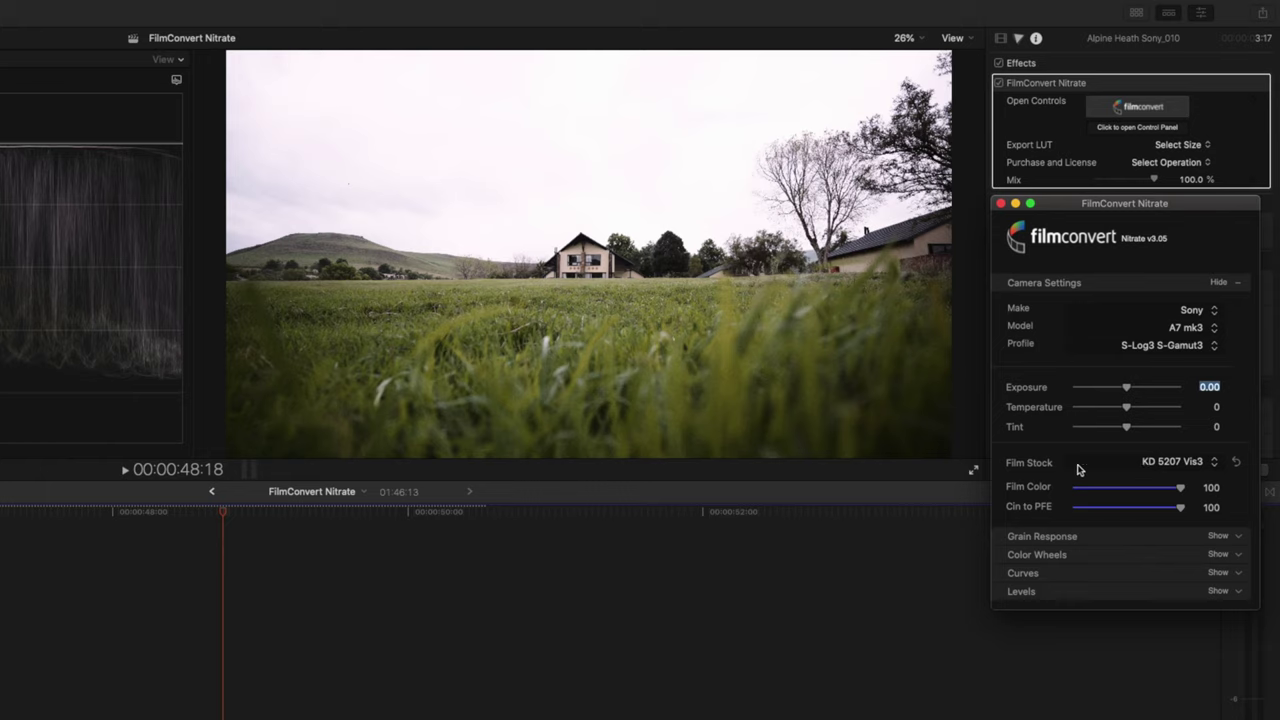
# Try KD 5213 Vis3 and FJ 8543 VD, settle on FJ Prov 100, and lower exposure to -0.49
pyautogui.click(1172, 463)
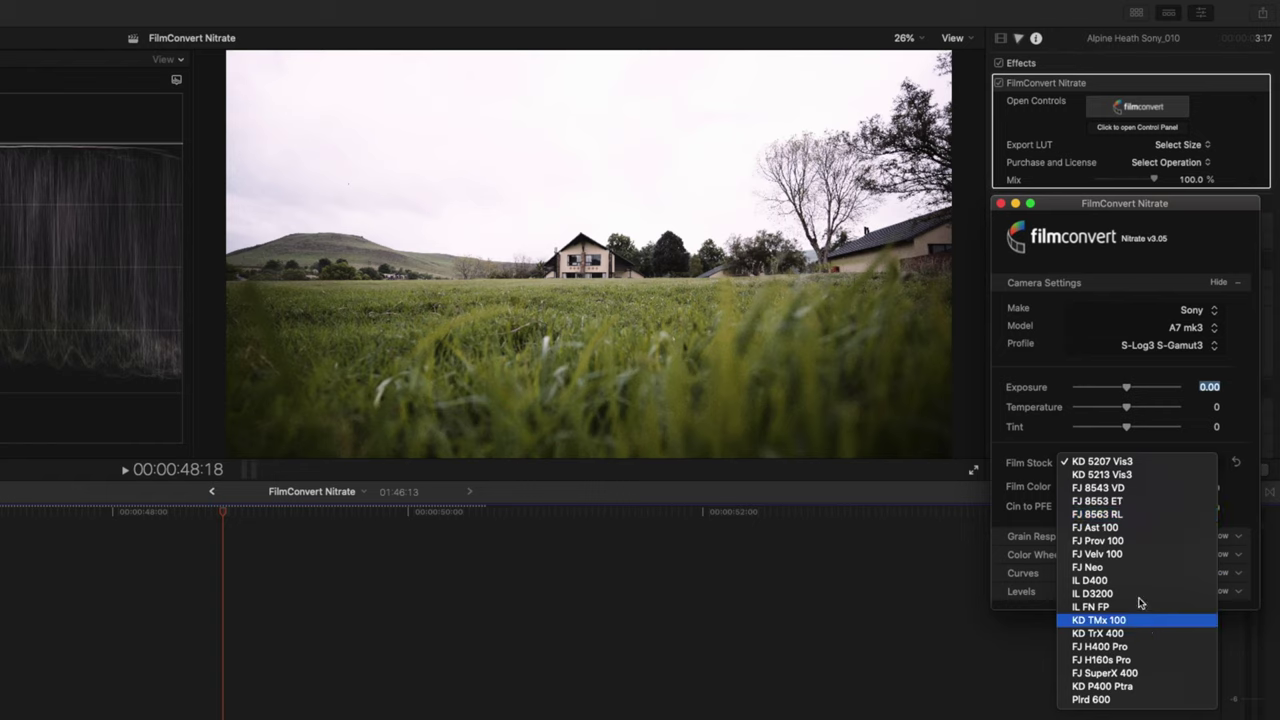
pyautogui.click(1151, 475)
pyautogui.click(1152, 468)
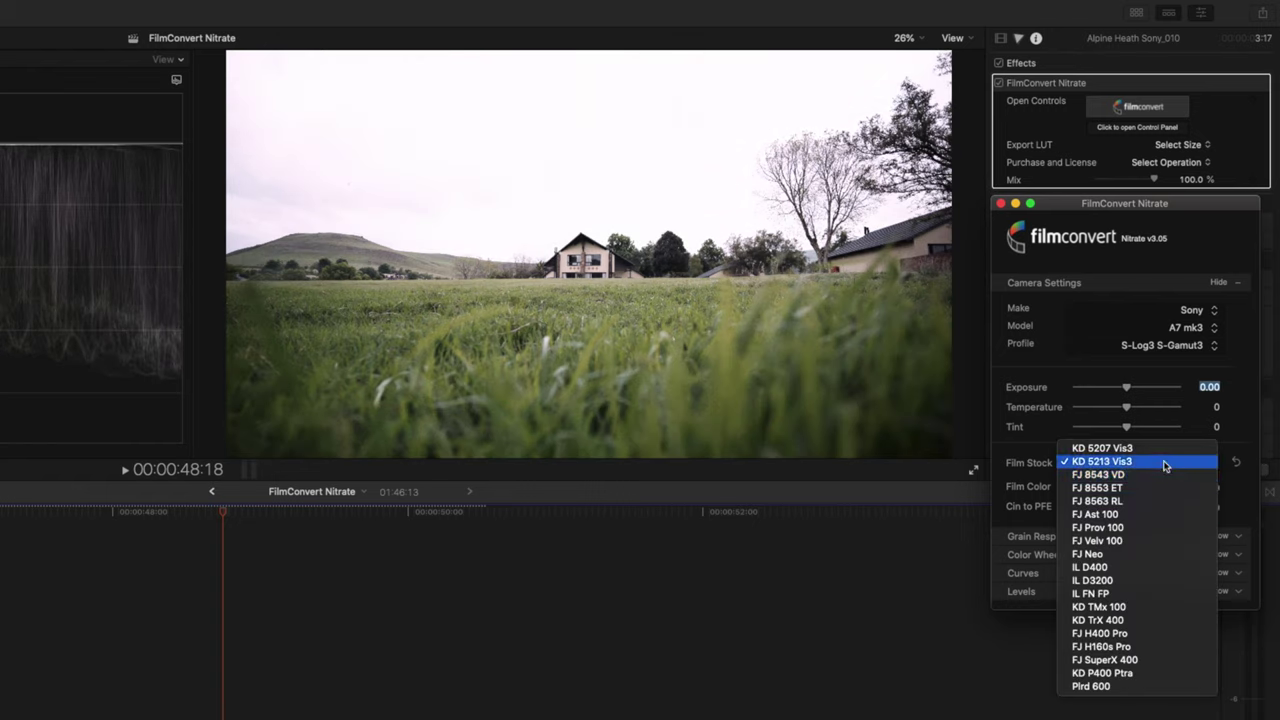
pyautogui.click(1165, 474)
pyautogui.click(1165, 474)
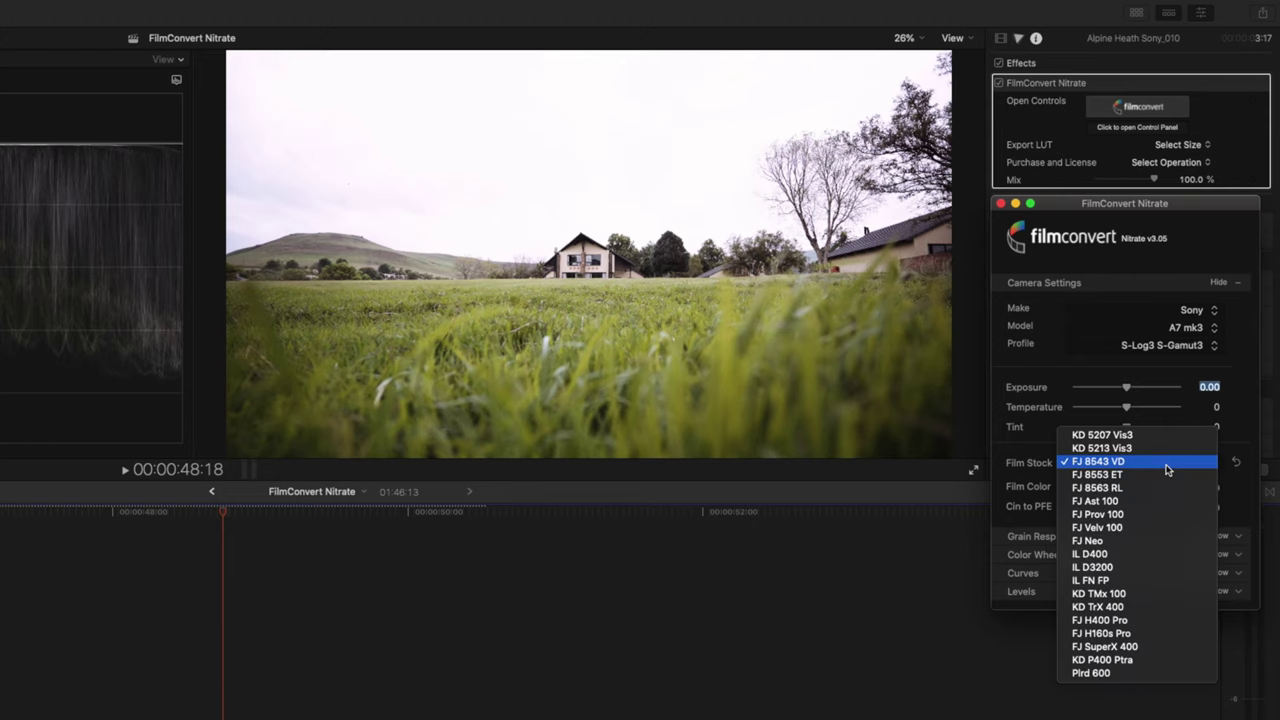
pyautogui.click(1108, 516)
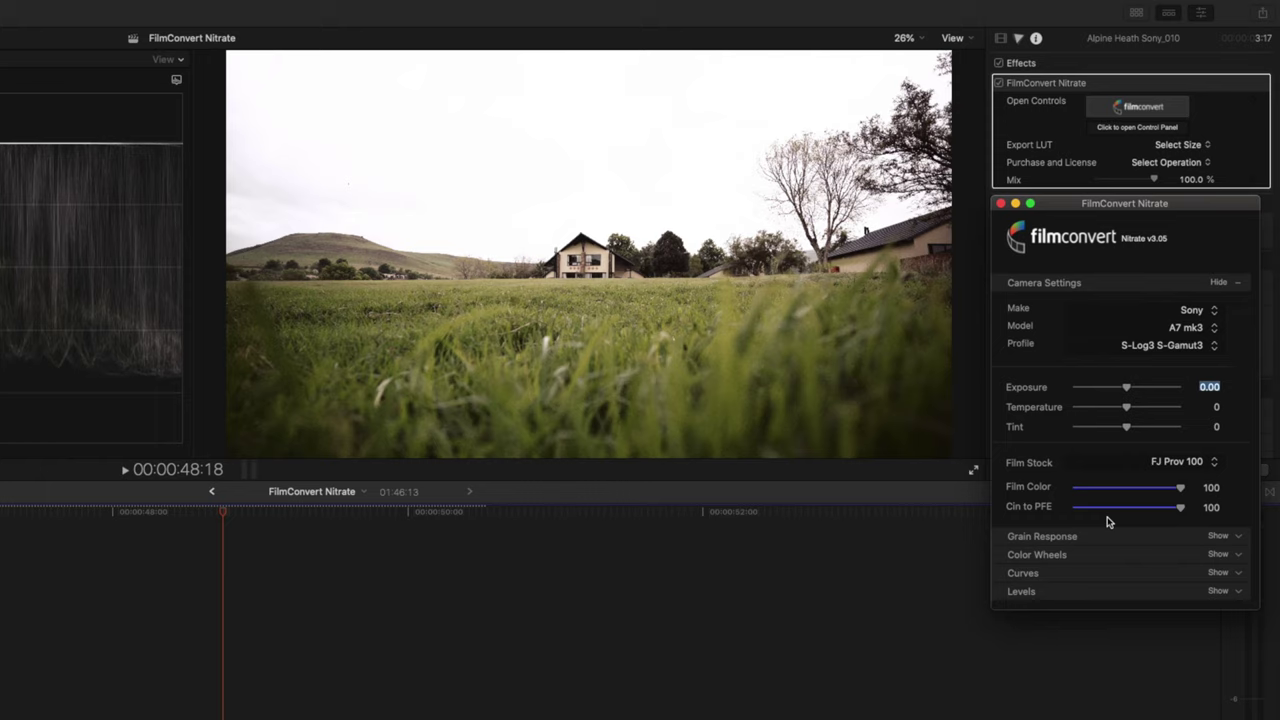
pyautogui.moveTo(1127, 390); pyautogui.dragTo(1122, 391)
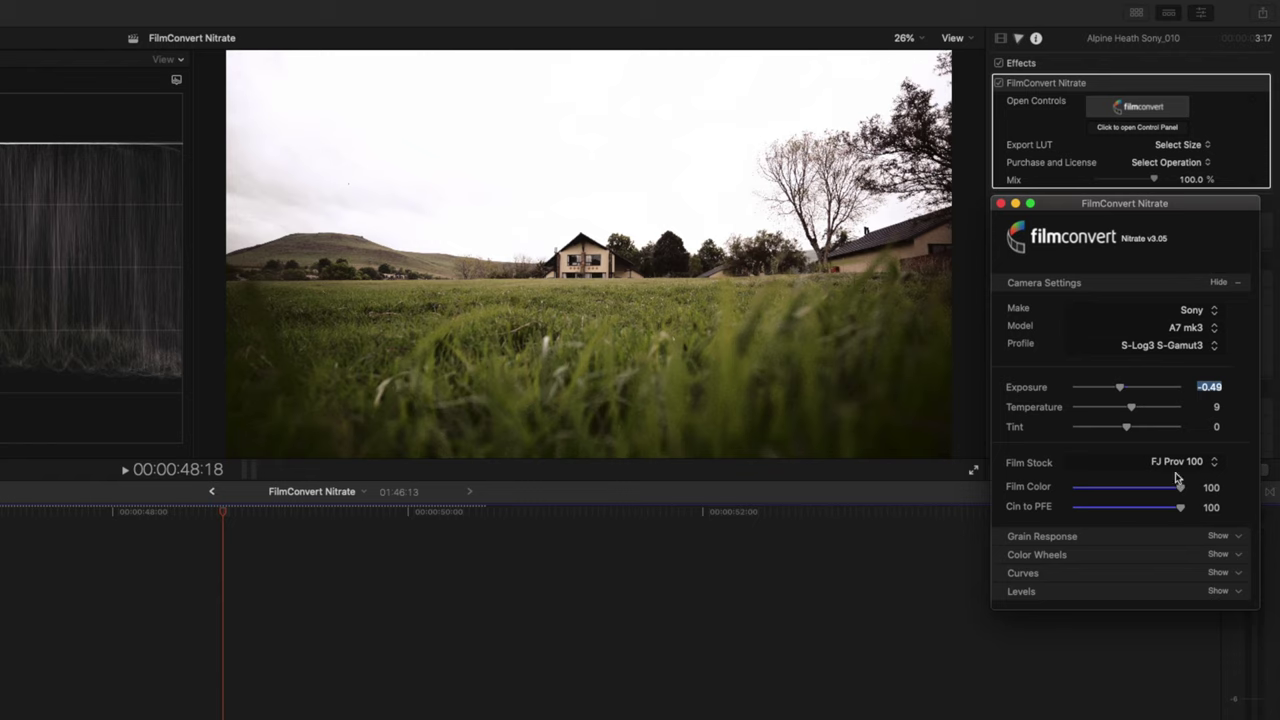
# Test lower film colour strengths, restore film colour to 100, and compare Cin to PFE blends ending at 100
pyautogui.moveTo(1183, 493); pyautogui.dragTo(1166, 493)
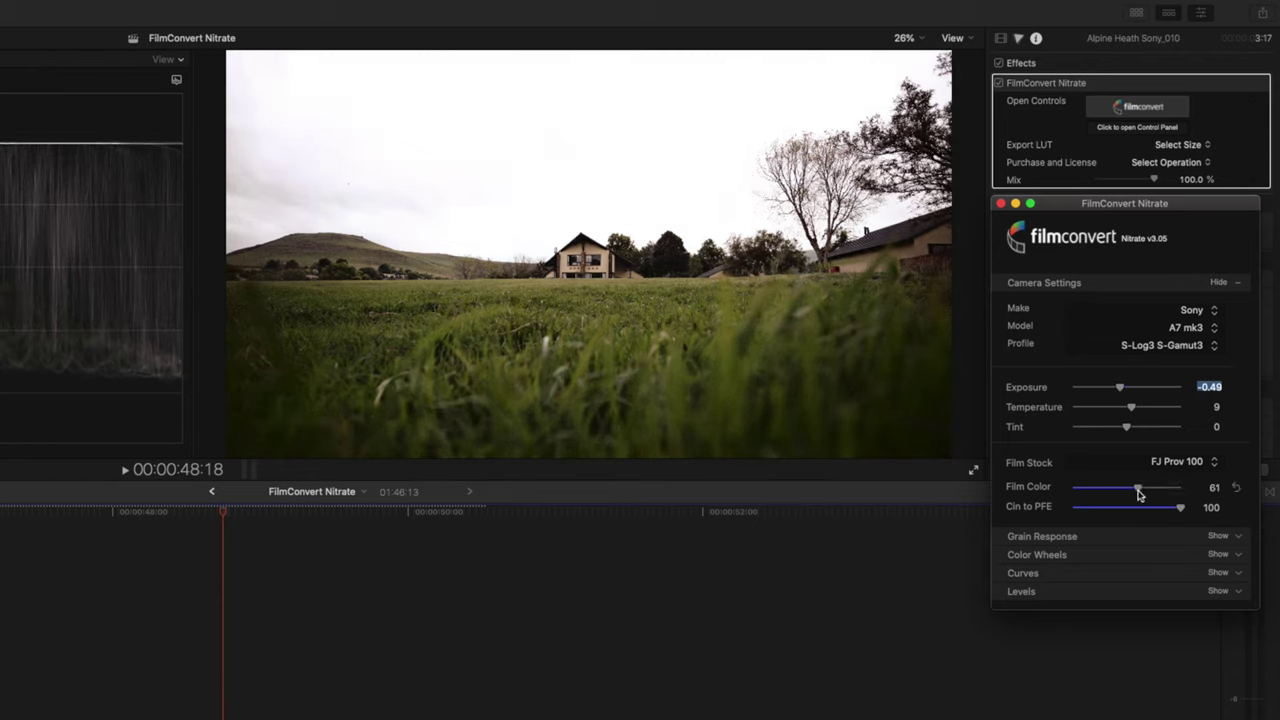
pyautogui.moveTo(1138, 494); pyautogui.dragTo(1070, 492)
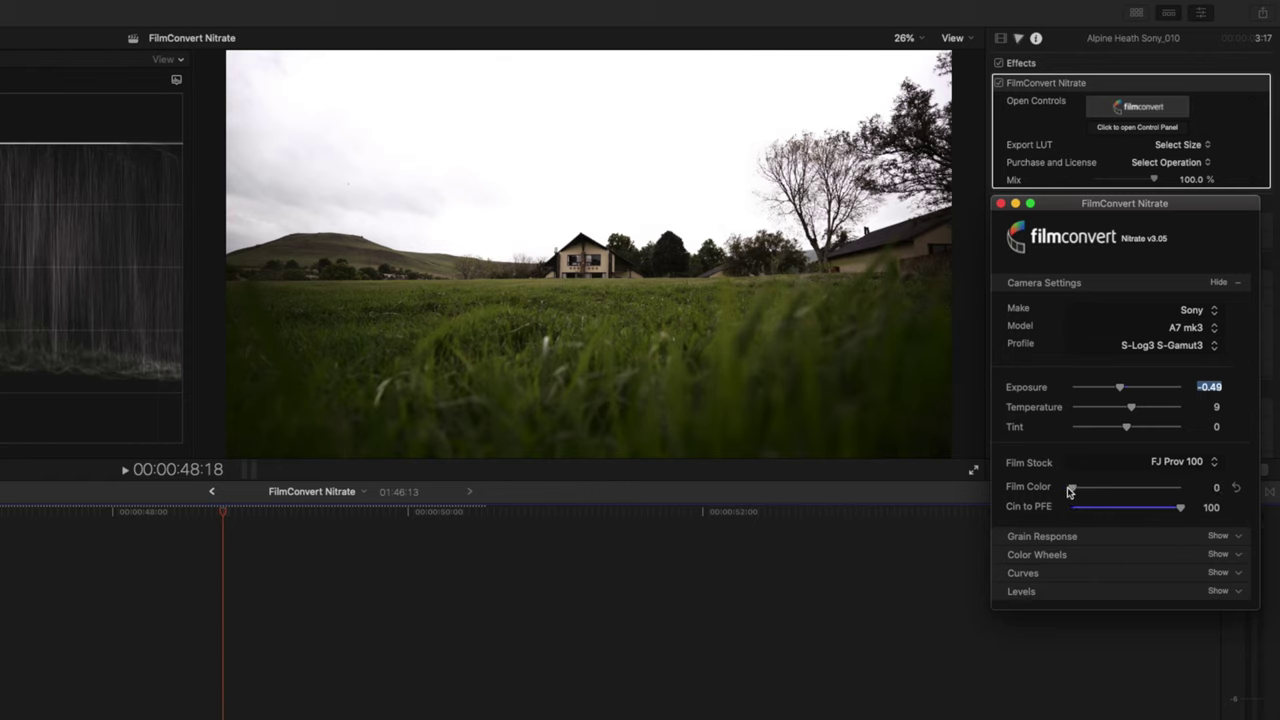
pyautogui.doubleClick(1068, 490)
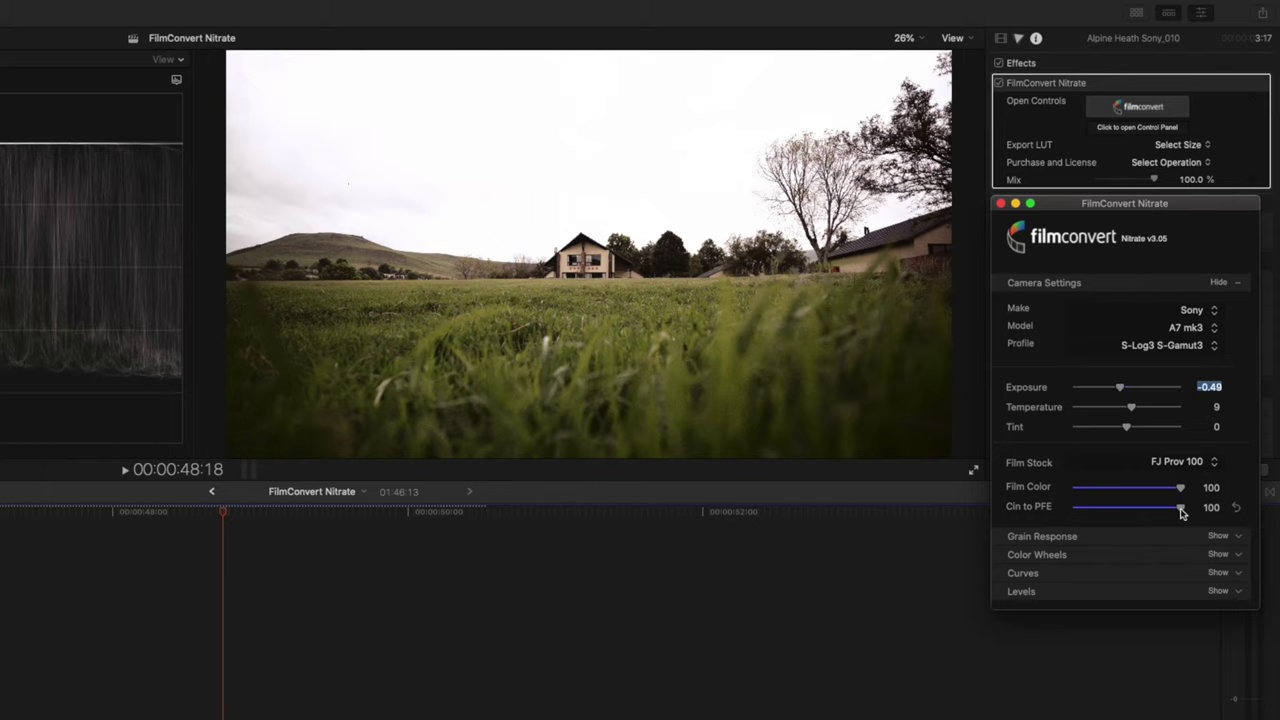
pyautogui.moveTo(1181, 508)
pyautogui.mouseDown()
pyautogui.moveTo(1055, 510)
pyautogui.moveTo(1185, 509)
pyautogui.mouseUp()
pyautogui.moveTo(1182, 508)
pyautogui.mouseDown()
pyautogui.moveTo(1160, 510)
pyautogui.moveTo(1181, 509)
pyautogui.mouseUp()
# Under Grain Response, pick the Super 8 film size, turn off the preset, and raise Grain Size to 81
pyautogui.click(1238, 537)
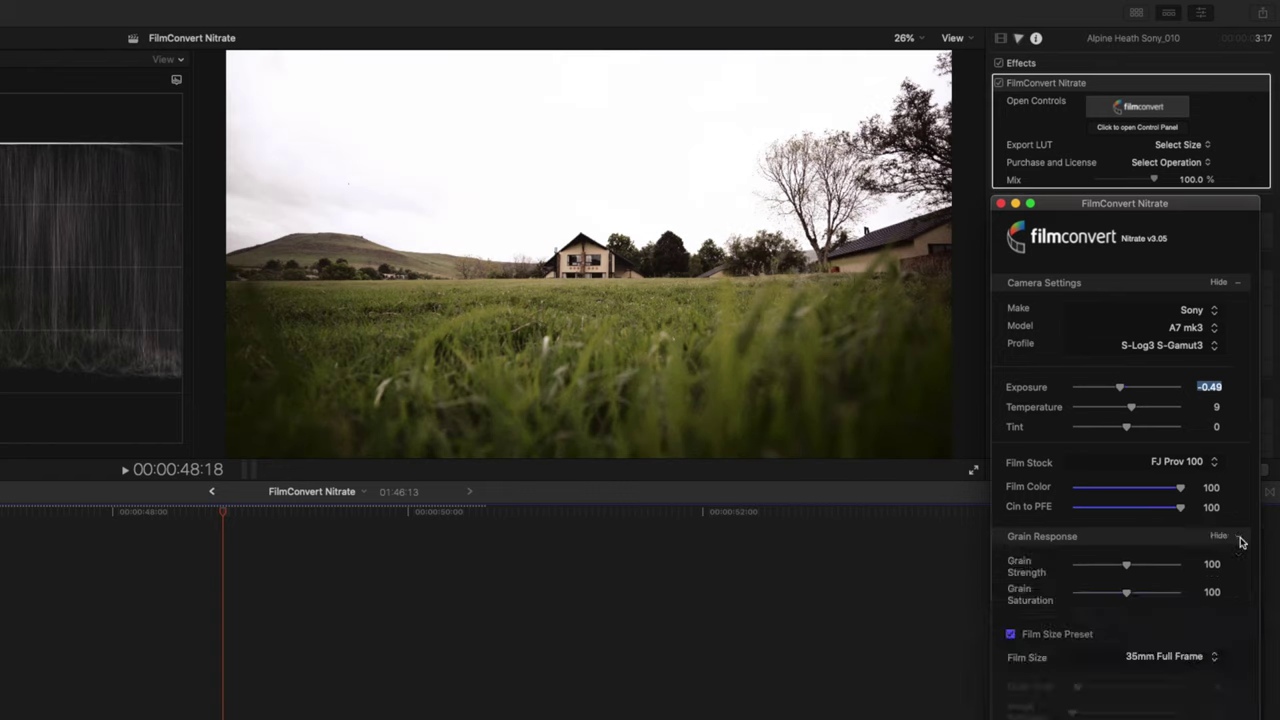
pyautogui.click(1237, 285)
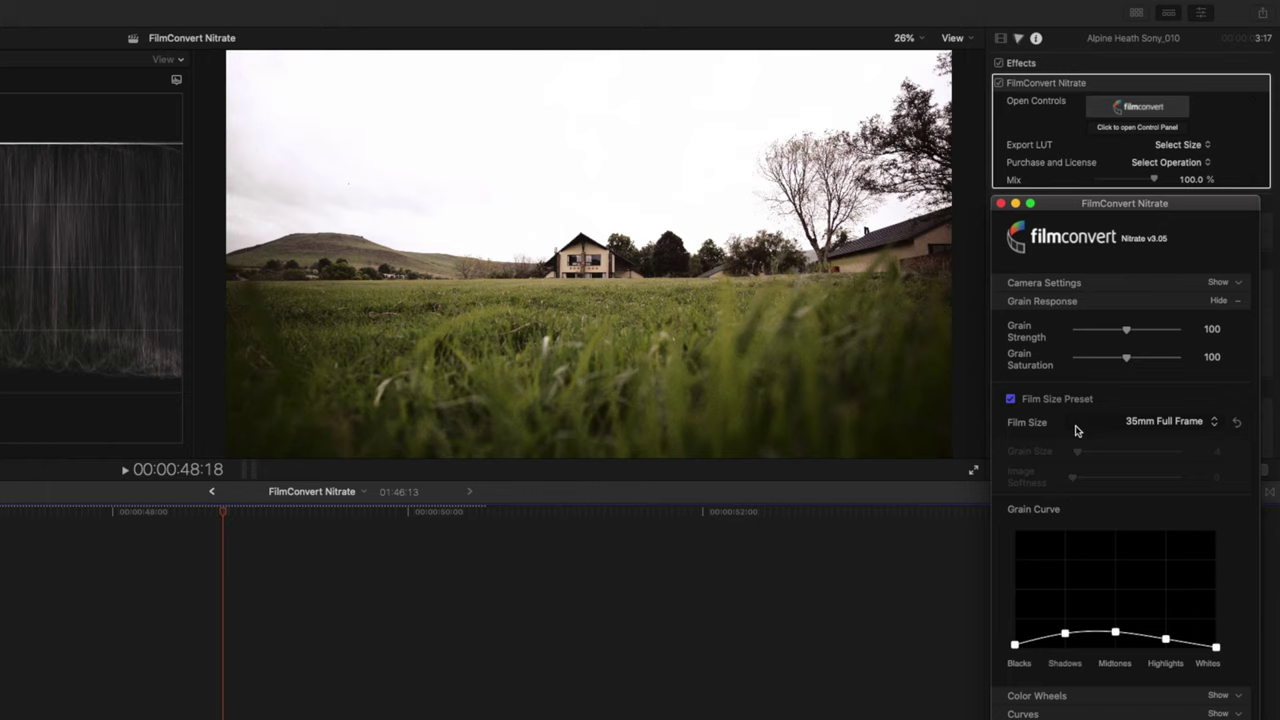
pyautogui.click(1129, 424)
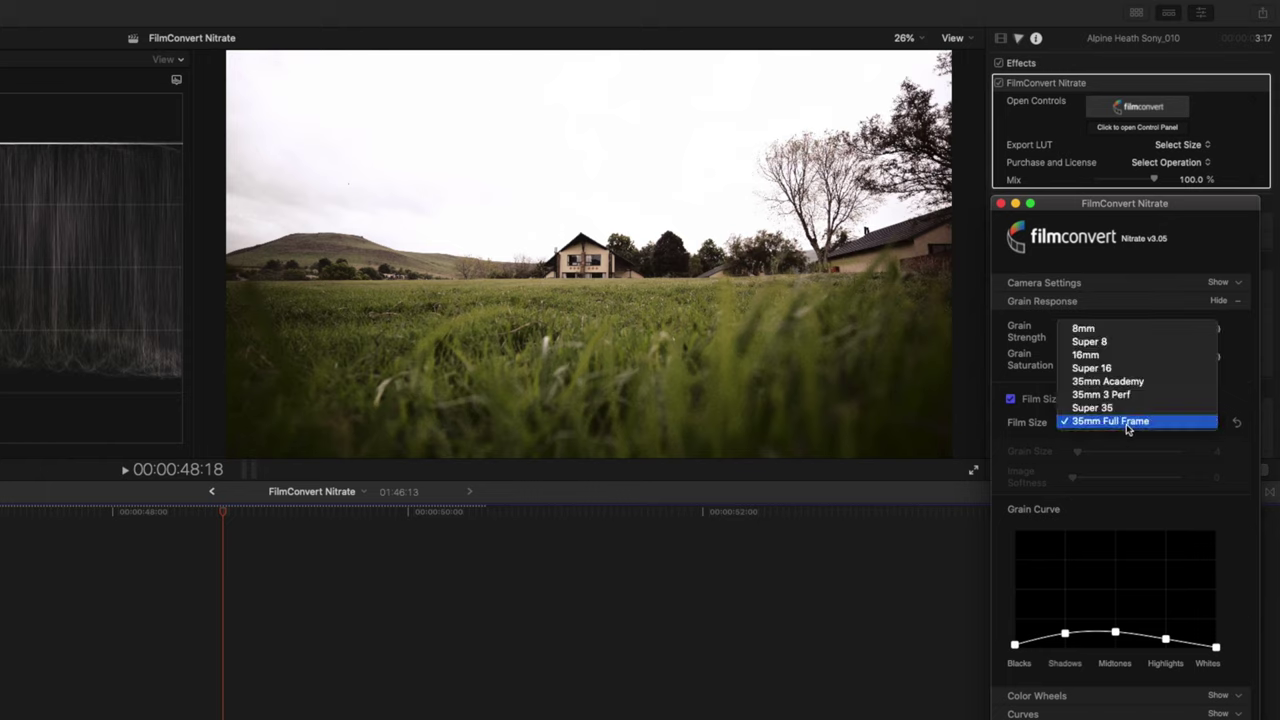
pyautogui.click(1109, 343)
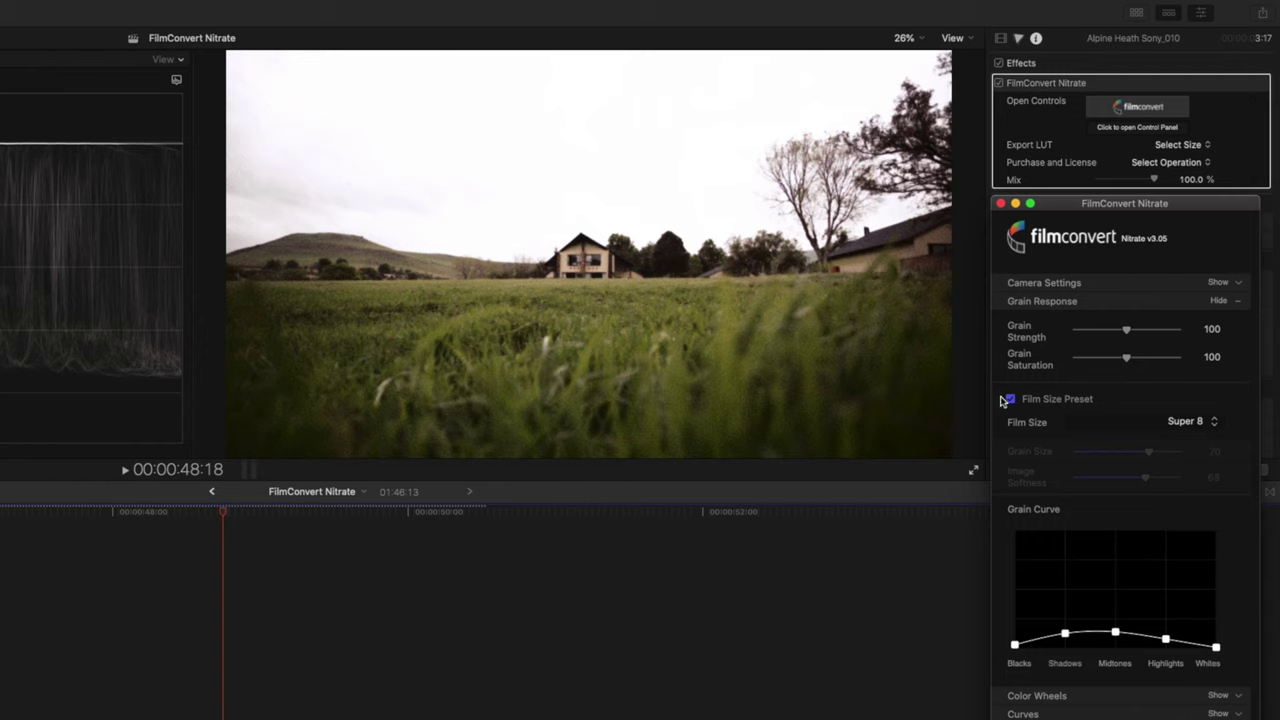
pyautogui.click(1008, 399)
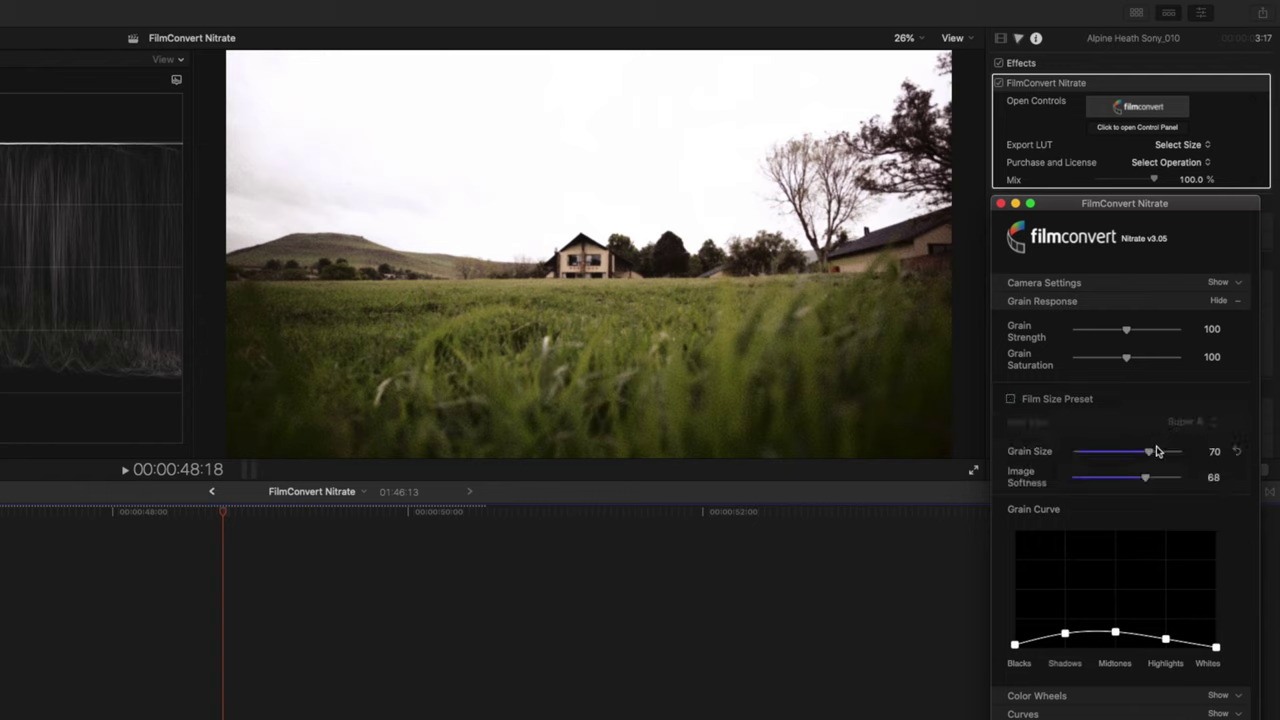
pyautogui.moveTo(1150, 451); pyautogui.dragTo(1160, 451)
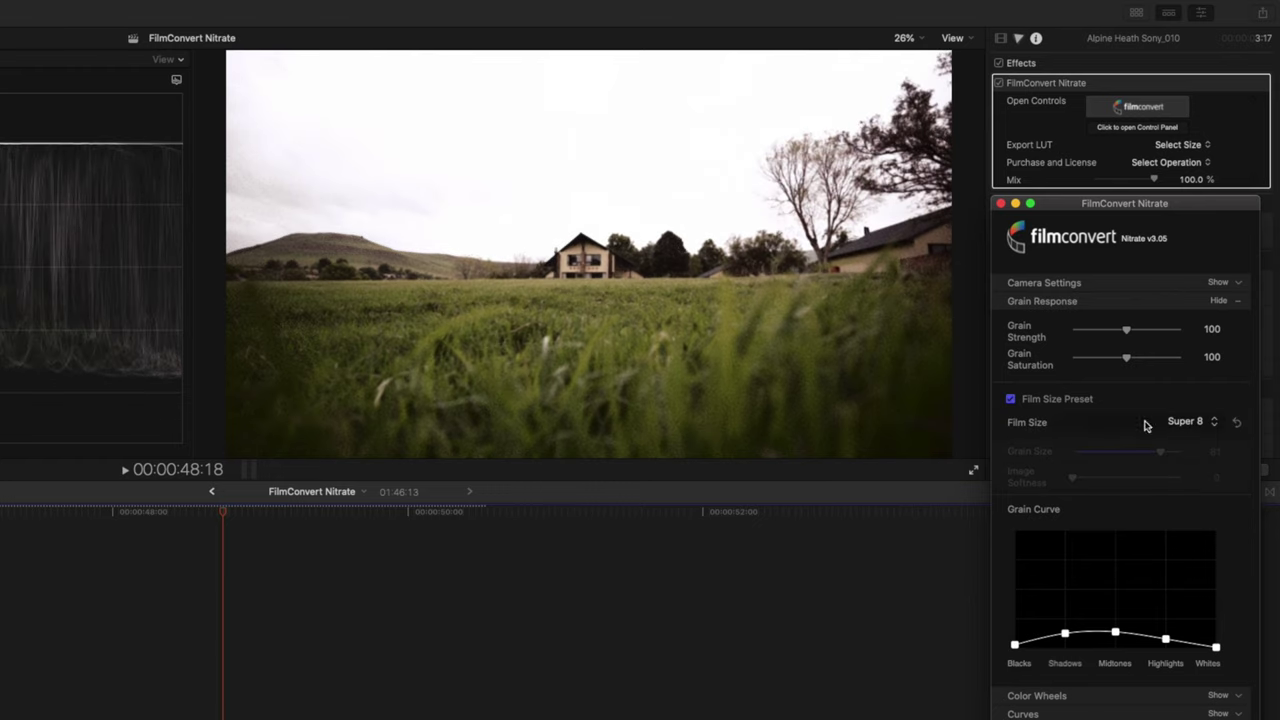
# Experiment with film sizes, zero softness, grain strength at 200 and grain saturation at 0
pyautogui.click(1146, 426)
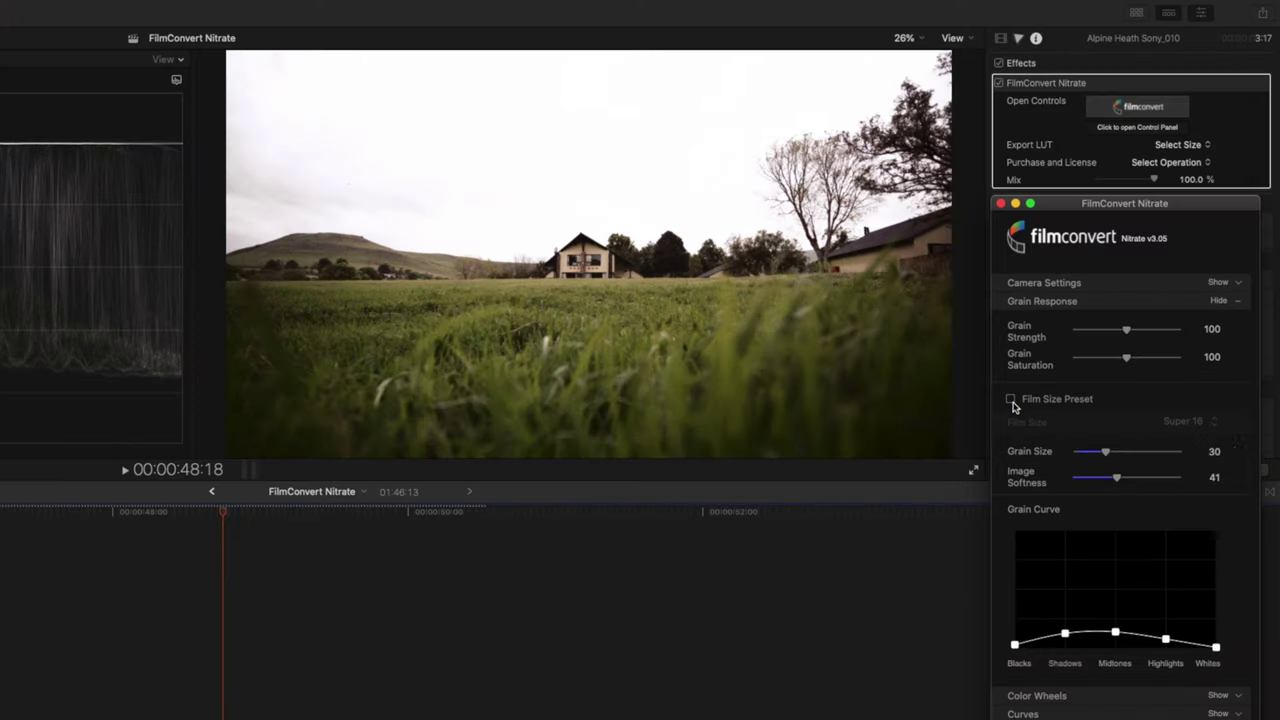
pyautogui.moveTo(1114, 479); pyautogui.dragTo(1038, 482)
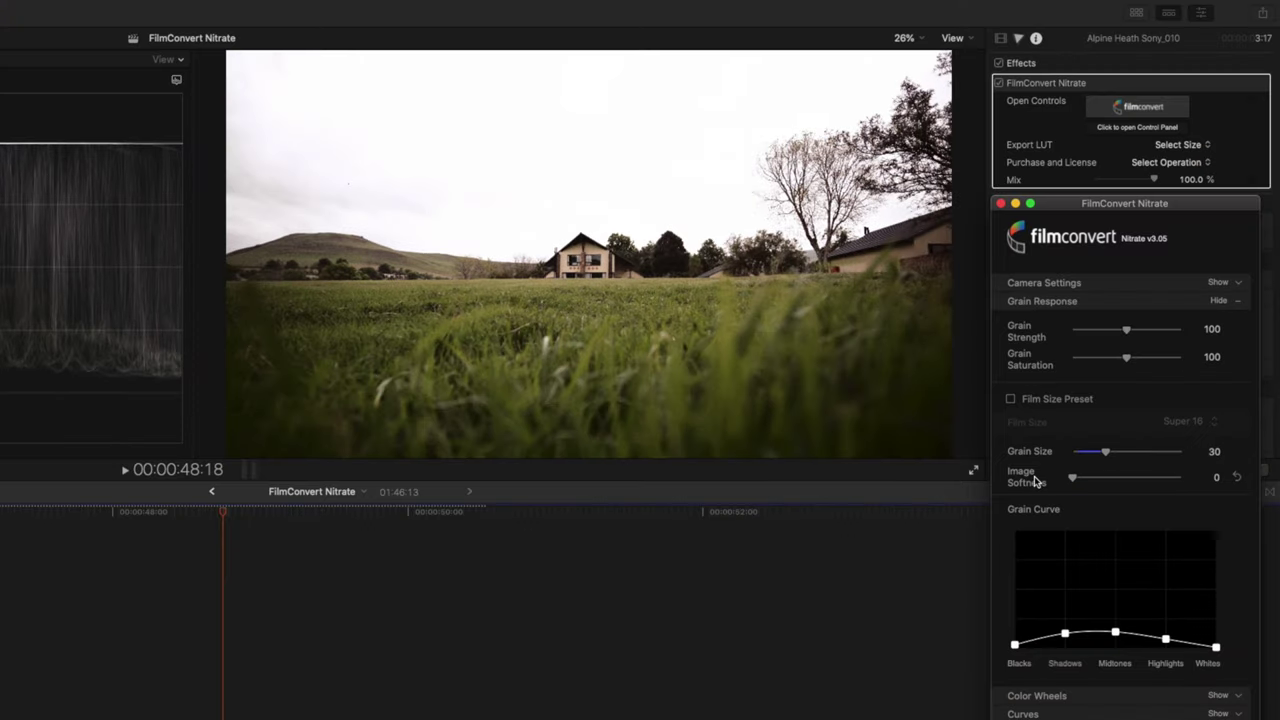
pyautogui.click(1034, 401)
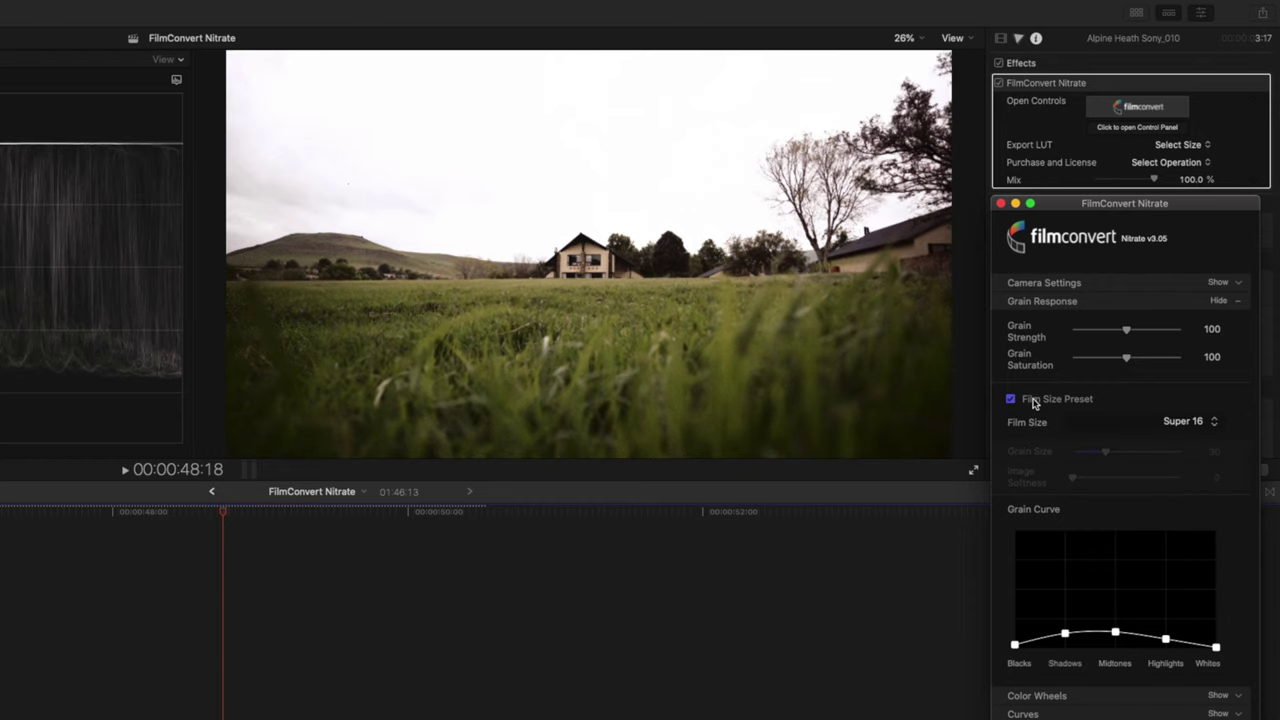
pyautogui.click(1141, 422)
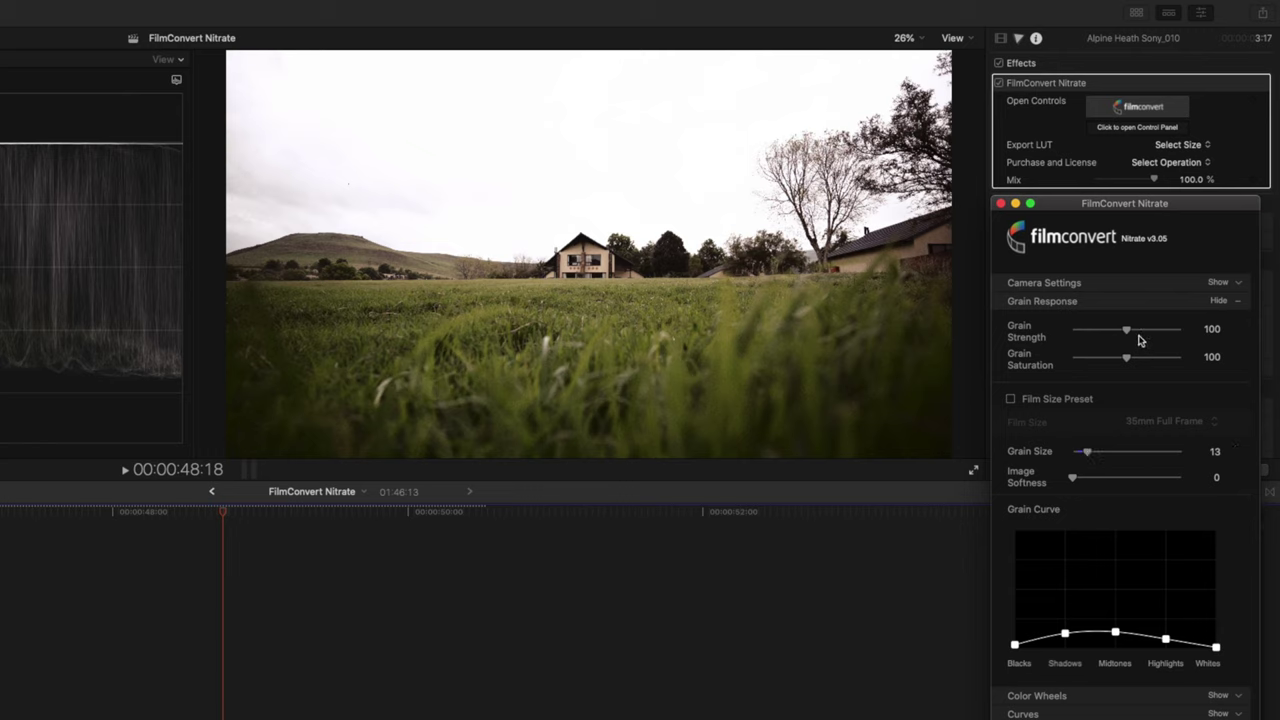
pyautogui.moveTo(1128, 331); pyautogui.dragTo(1213, 337)
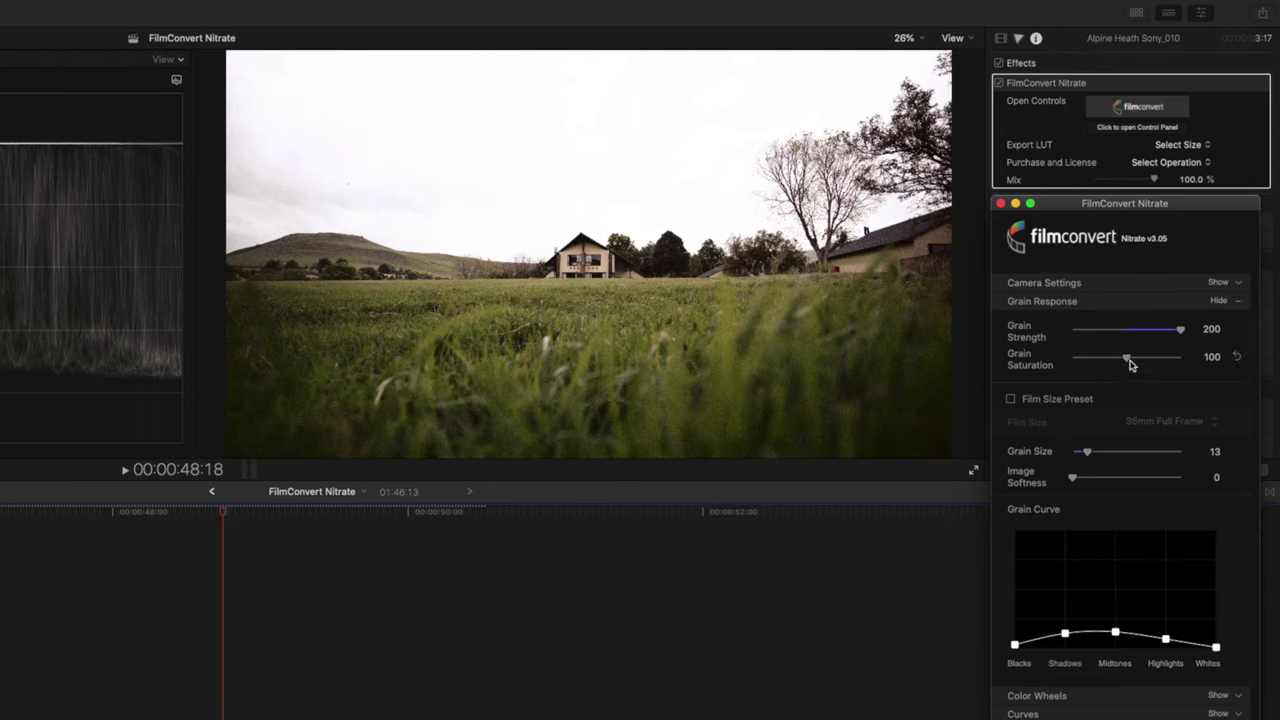
pyautogui.moveTo(1126, 362); pyautogui.dragTo(1237, 363)
# Settle on the 35mm Full Frame preset with Grain Strength 120 and Grain Saturation back at 100
pyautogui.click(1010, 400)
pyautogui.click(1155, 424)
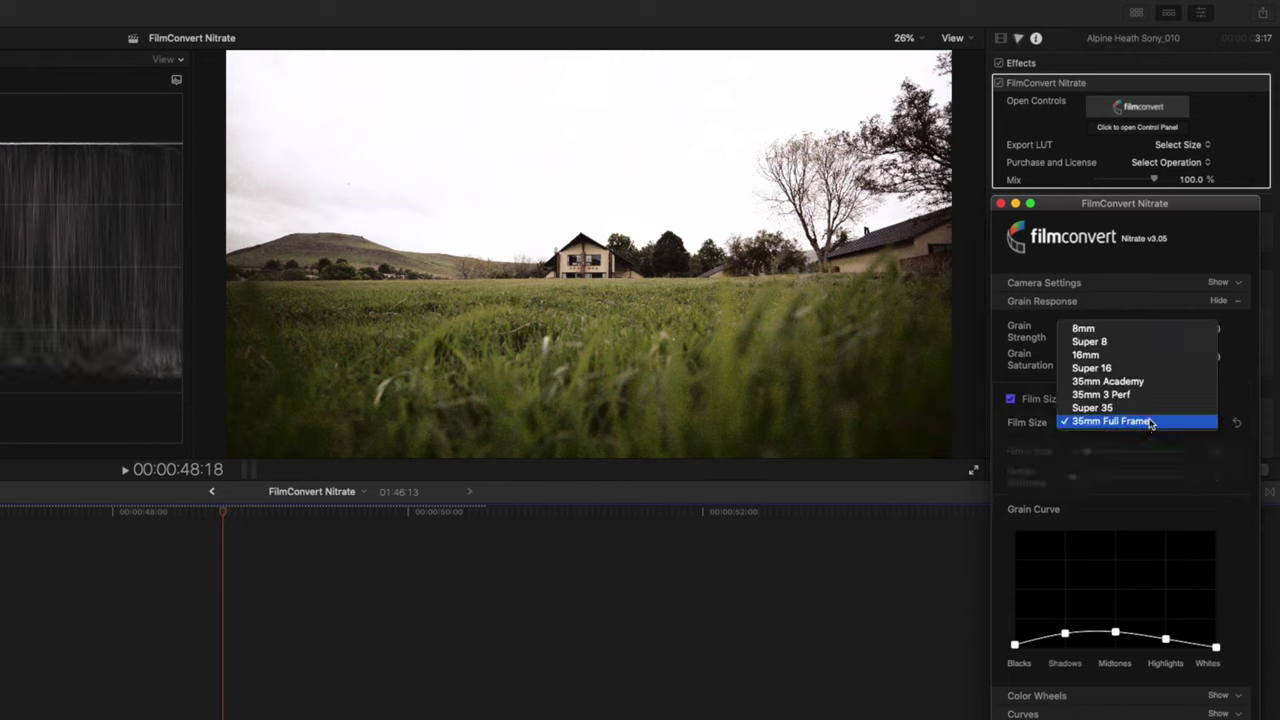
pyautogui.click(1121, 343)
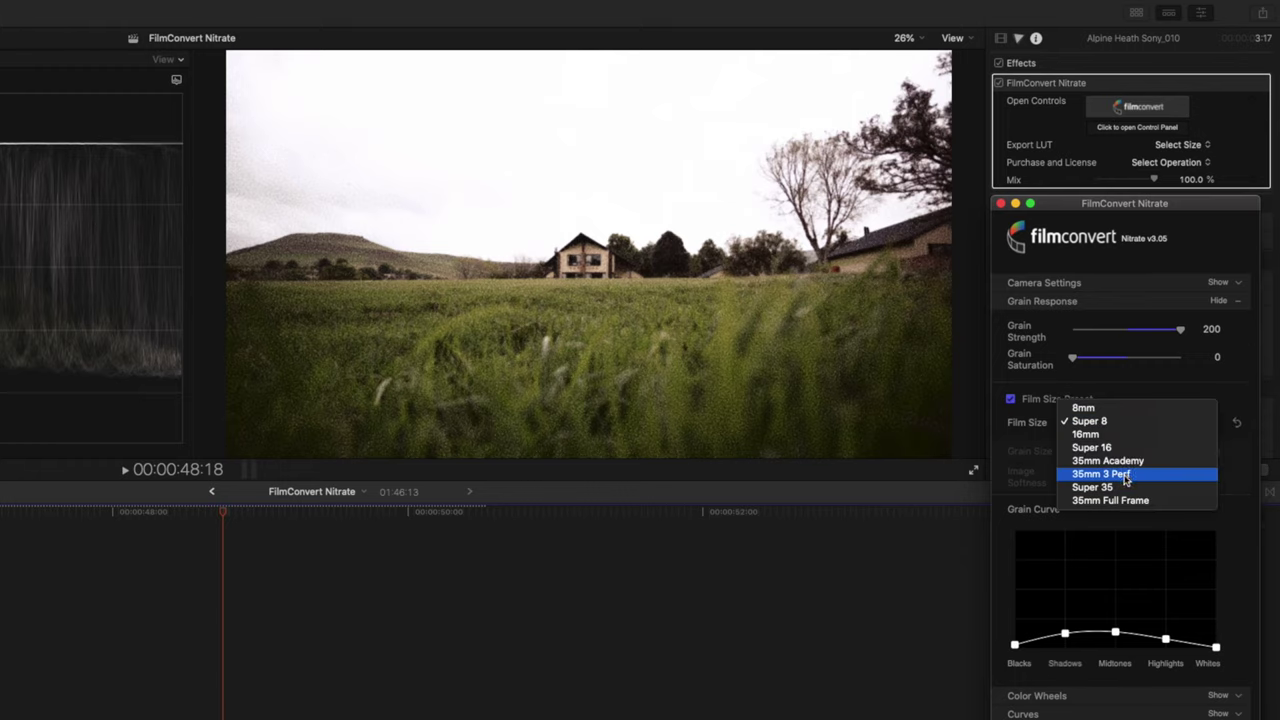
pyautogui.click(1124, 500)
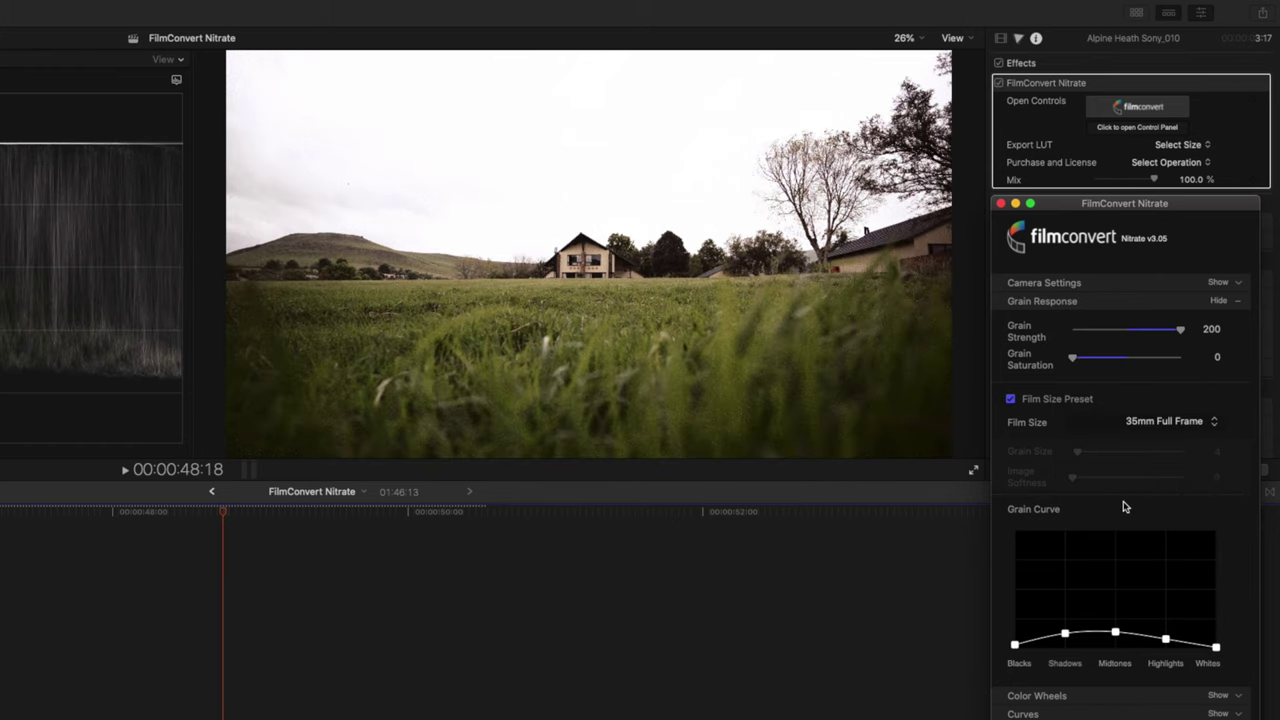
pyautogui.moveTo(1181, 330); pyautogui.dragTo(1138, 331)
pyautogui.click(1236, 357)
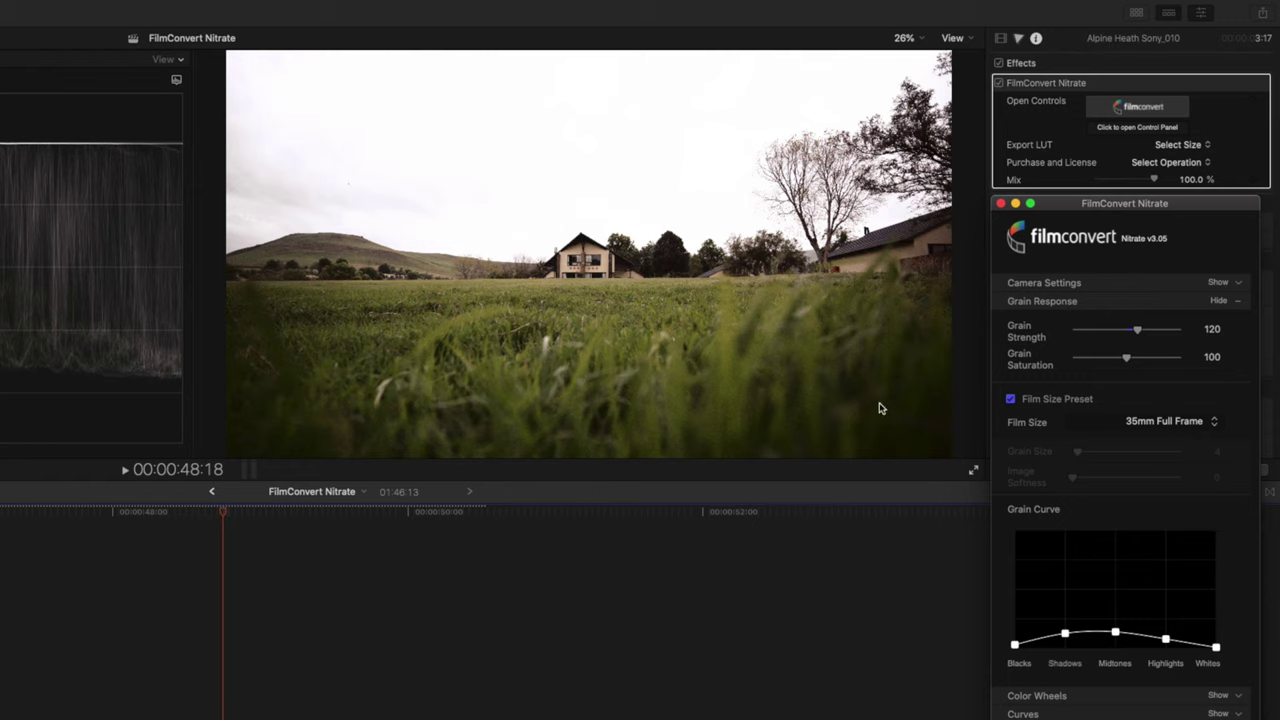
# Raise, then lower the Blacks and Shadows points on the grain curve to reduce grain in dark tones
pyautogui.moveTo(1016, 648); pyautogui.dragTo(1066, 615)
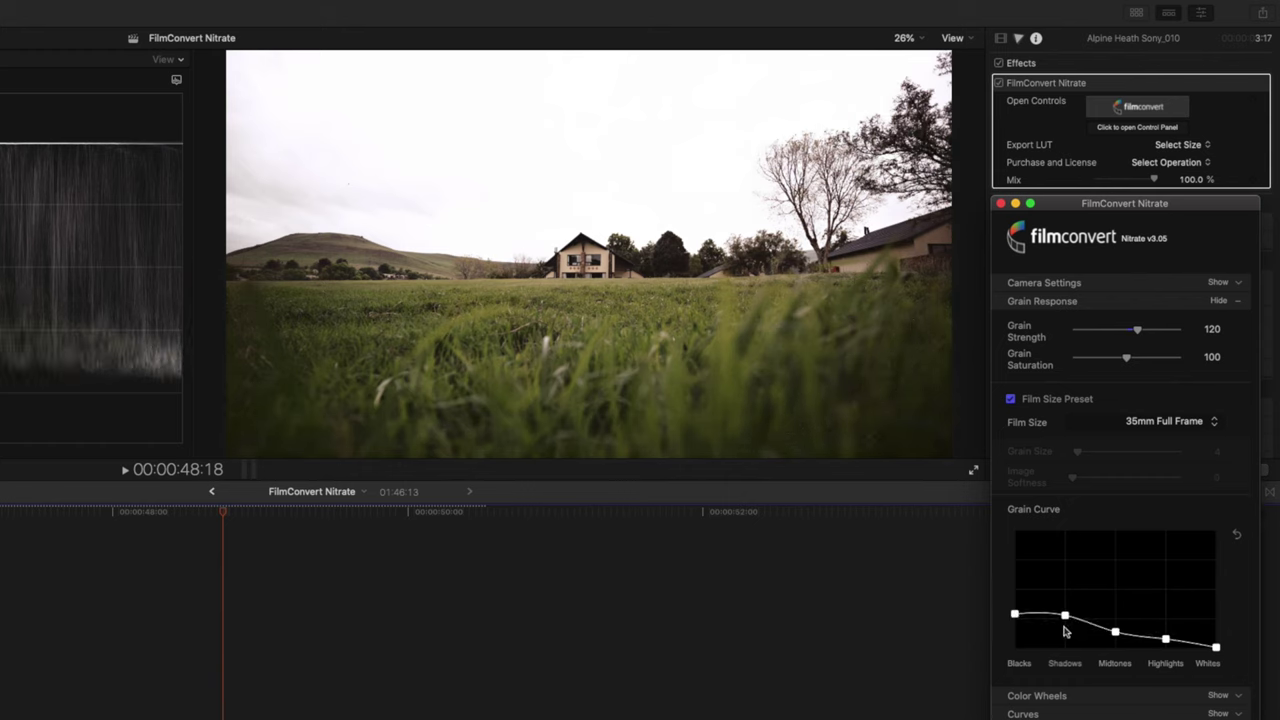
pyautogui.moveTo(1015, 614); pyautogui.dragTo(1066, 635)
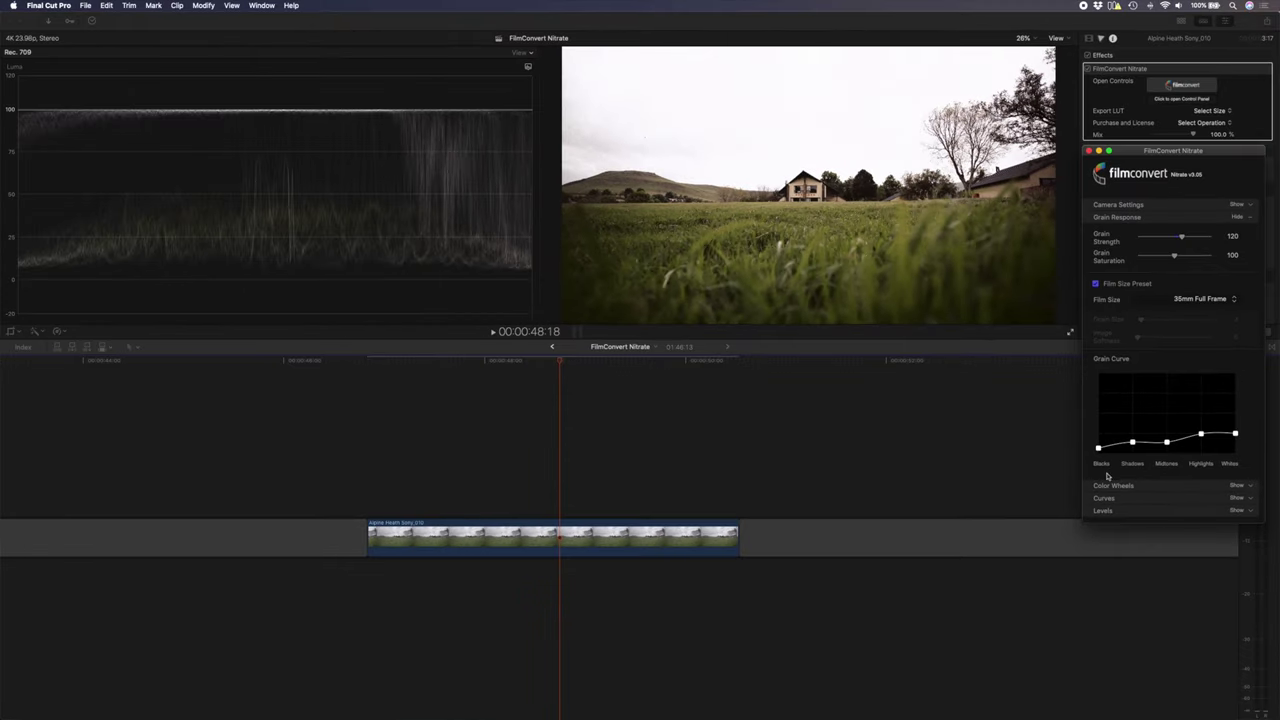
# Adjust the colour wheels: darken highlights, brighten midtones, shift the highlight tint and tweak saturation
pyautogui.click(1248, 218)
pyautogui.click(1249, 230)
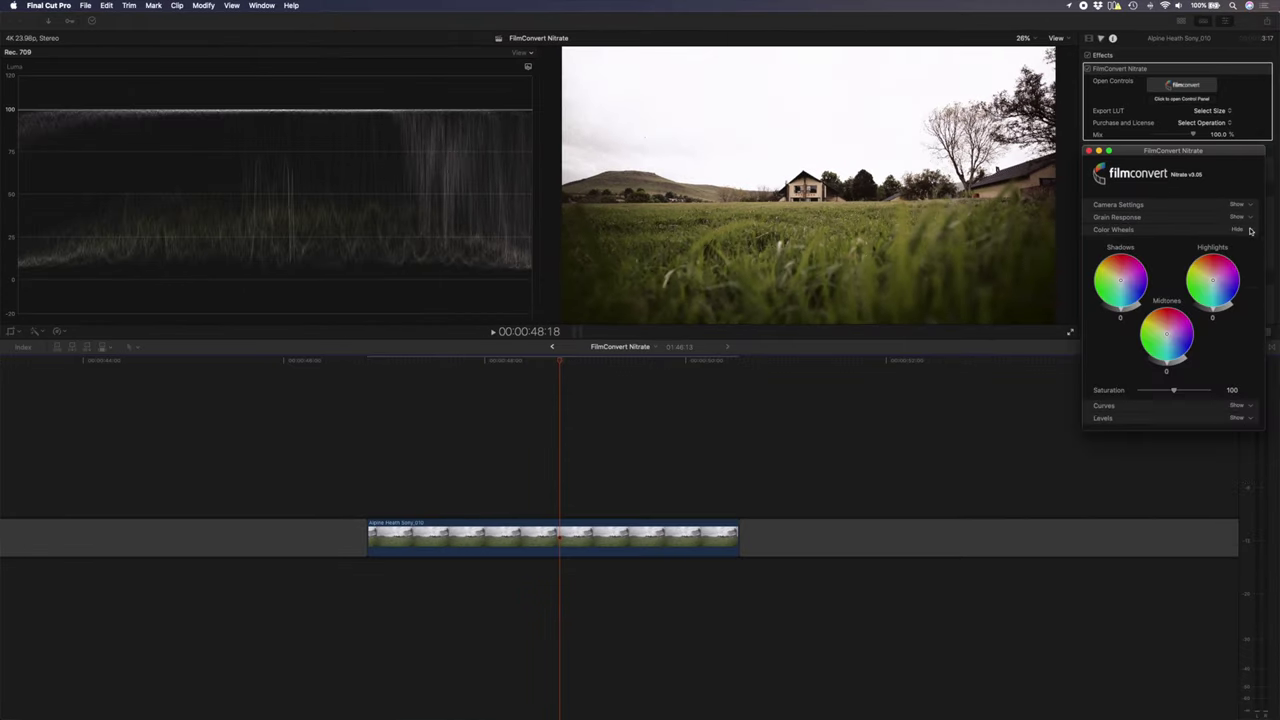
pyautogui.click(1250, 406)
pyautogui.click(1252, 556)
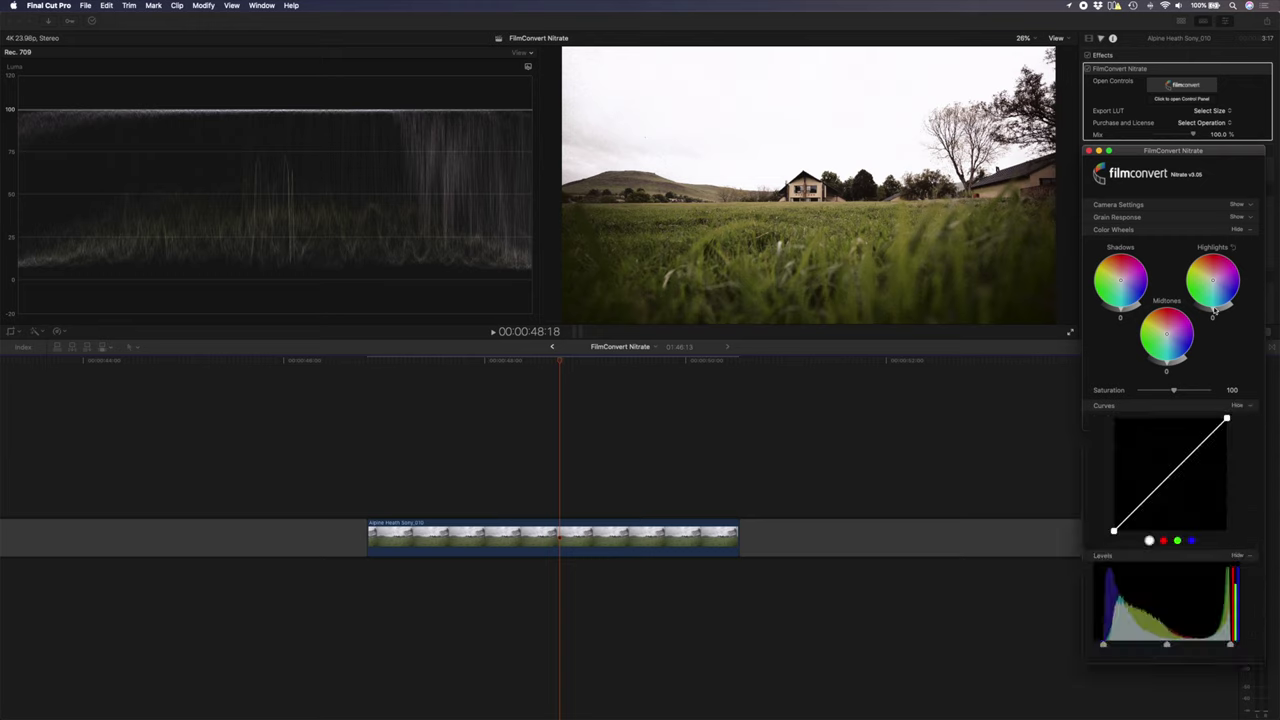
pyautogui.moveTo(1214, 311); pyautogui.dragTo(1202, 310)
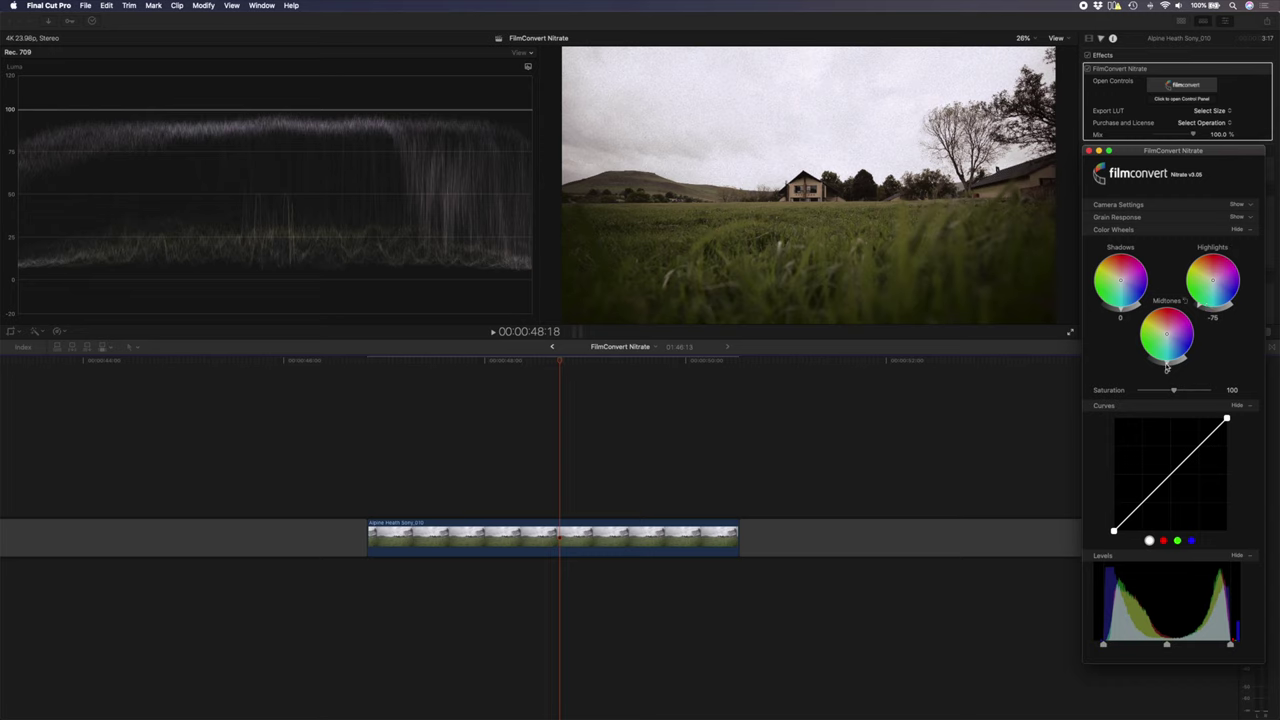
pyautogui.moveTo(1166, 369); pyautogui.dragTo(1169, 370)
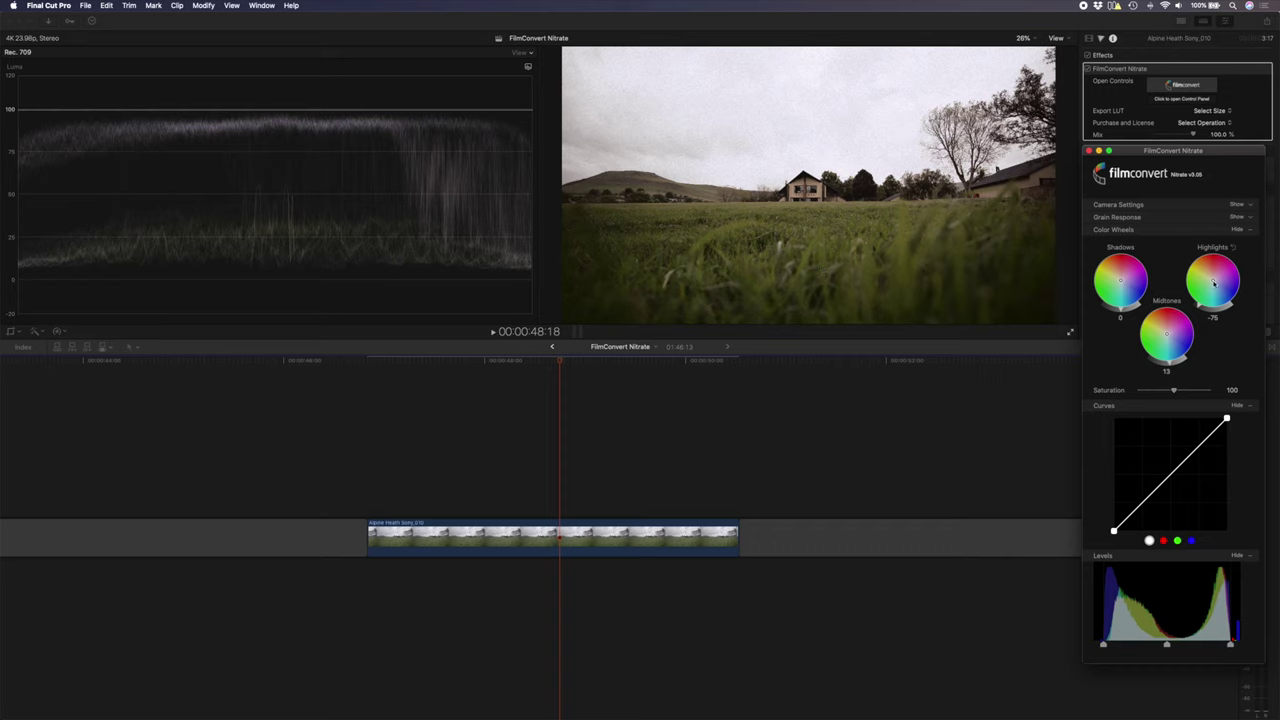
pyautogui.moveTo(1211, 280); pyautogui.dragTo(1209, 278)
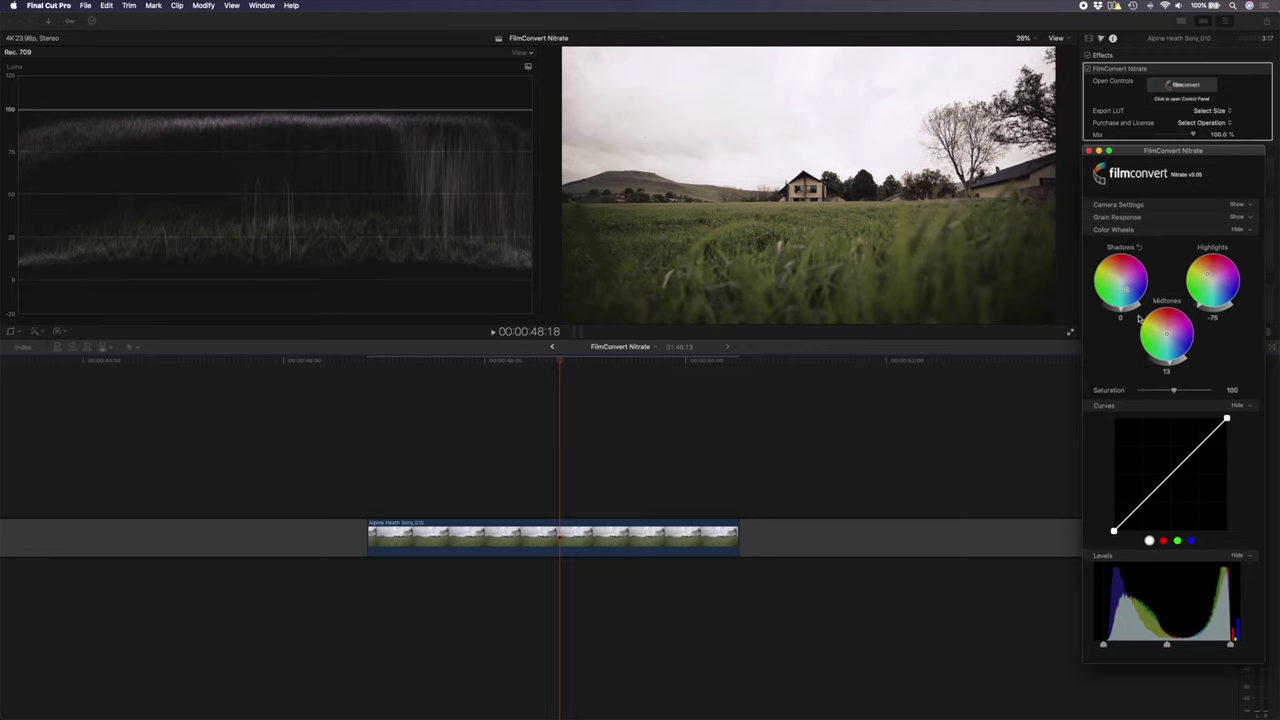
pyautogui.moveTo(1175, 392)
pyautogui.mouseDown()
pyautogui.moveTo(1200, 392)
pyautogui.moveTo(1151, 393)
pyautogui.moveTo(1180, 393)
pyautogui.mouseUp()
# Lift upper tones and deepen shadows on the curve, then raise the Levels black point and lower the midpoint
pyautogui.moveTo(1201, 447); pyautogui.dragTo(1195, 443)
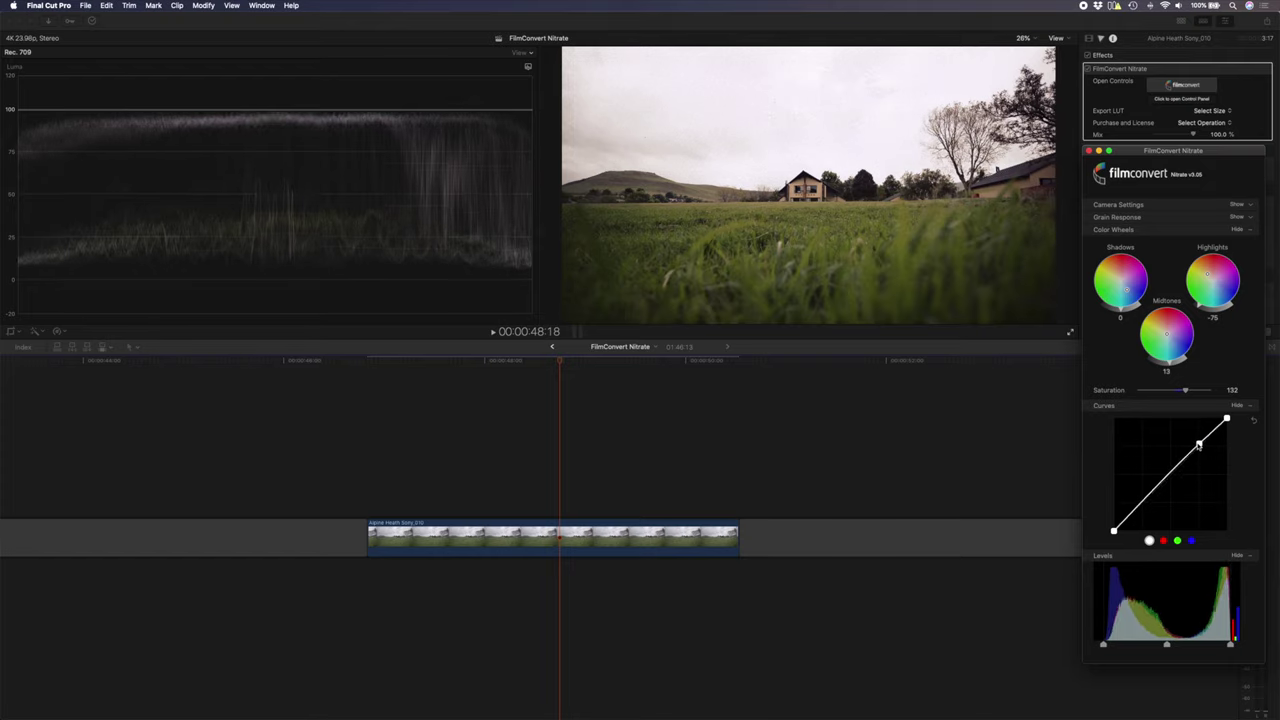
pyautogui.moveTo(1135, 511); pyautogui.dragTo(1139, 521)
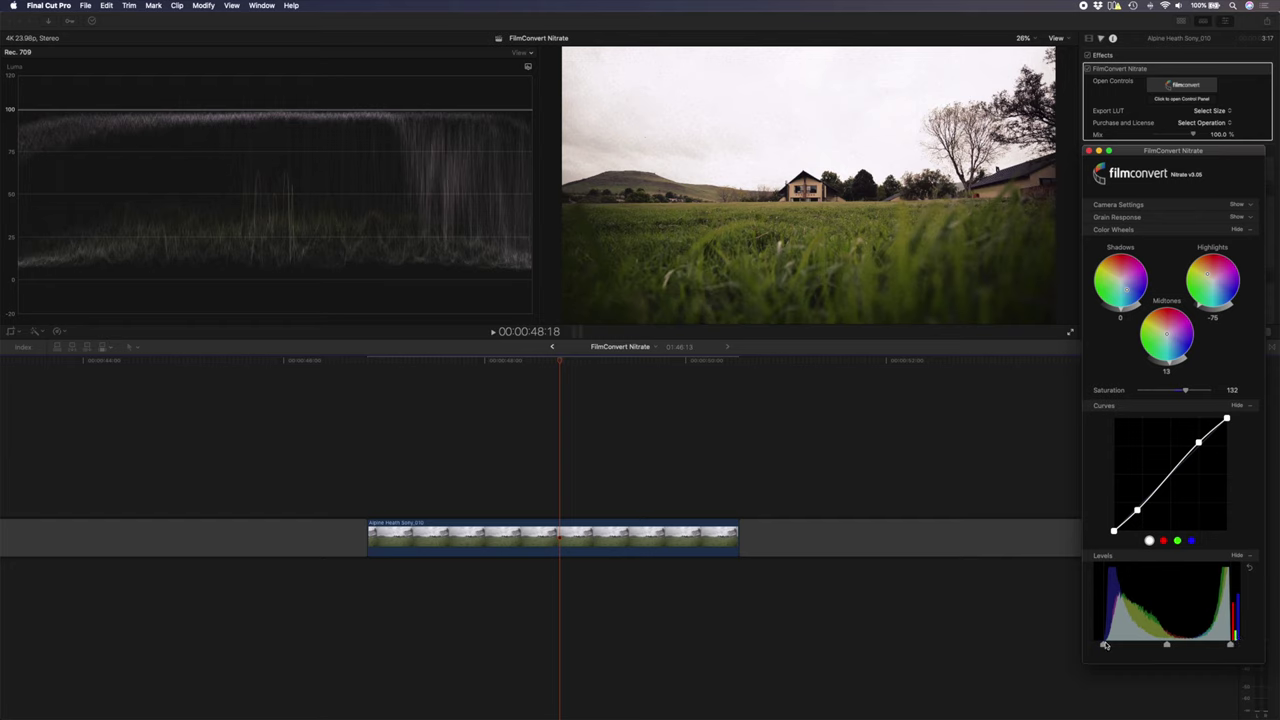
pyautogui.moveTo(1104, 647); pyautogui.dragTo(1109, 647)
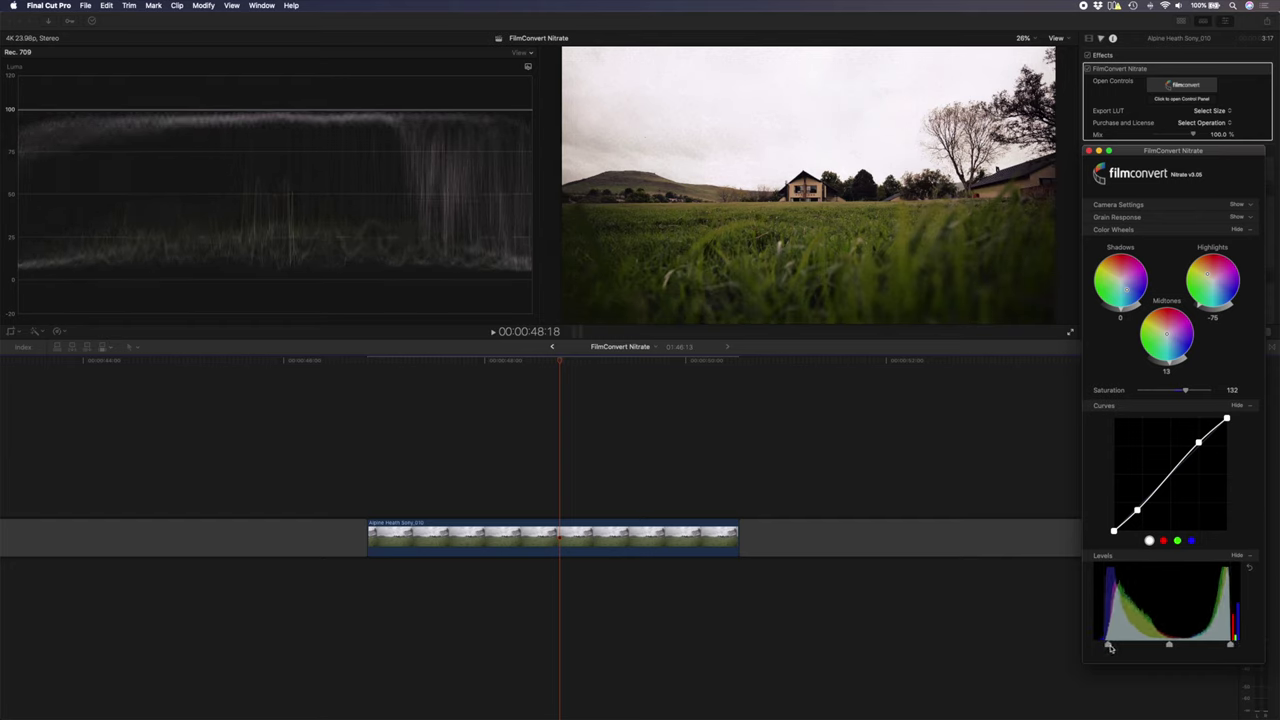
pyautogui.moveTo(1172, 647); pyautogui.dragTo(1168, 647)
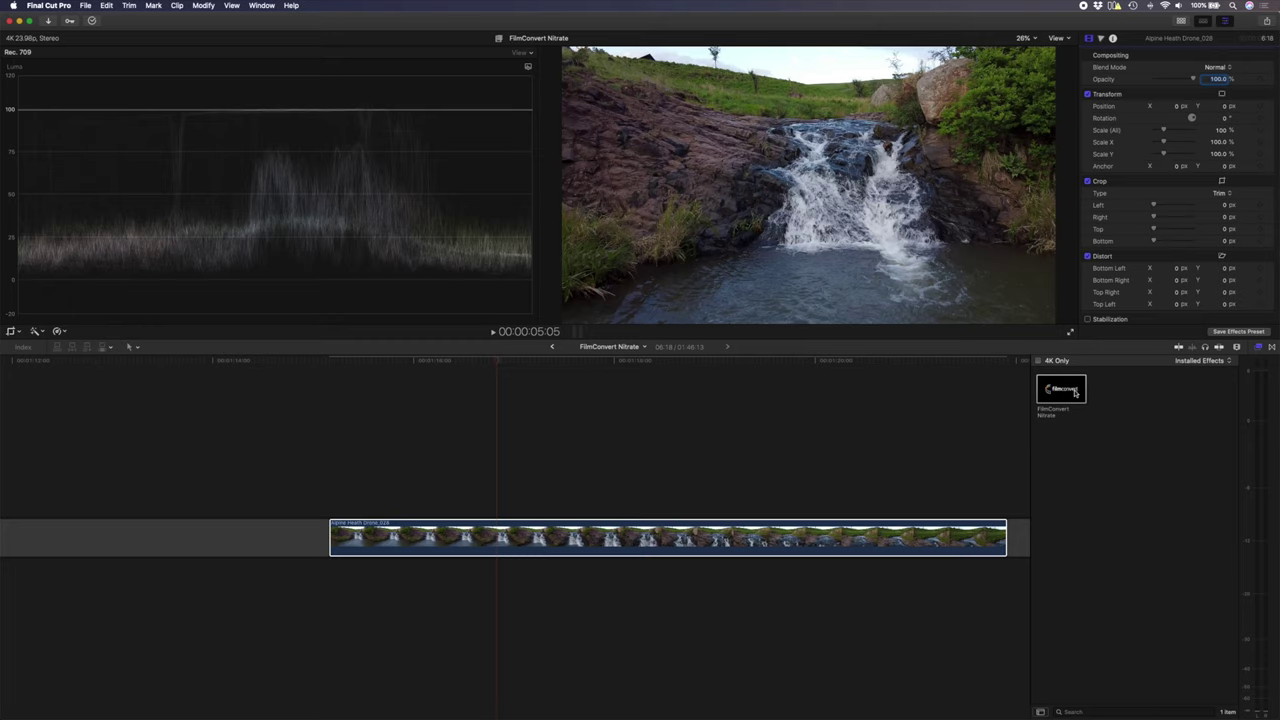
# Apply FilmConvert Nitrate to the waterfall drone clip and bring up its control panel
pyautogui.doubleClick(1075, 393)
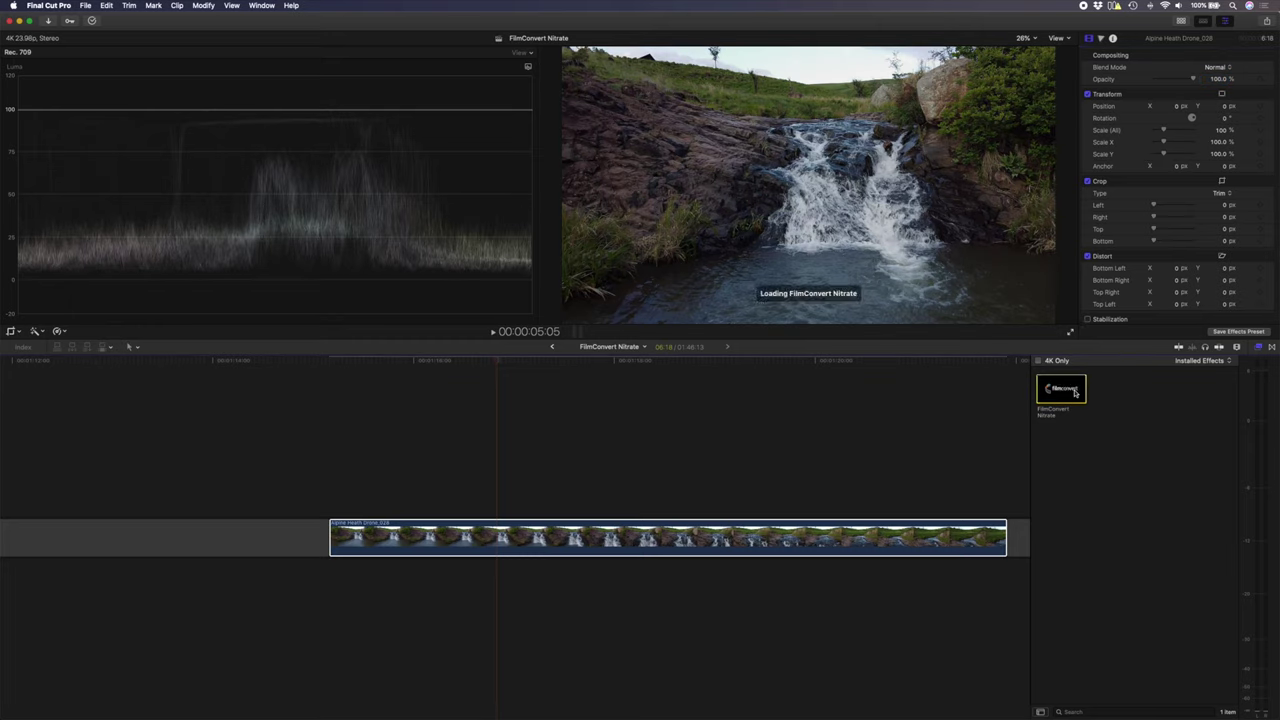
pyautogui.click(1258, 346)
pyautogui.click(1181, 88)
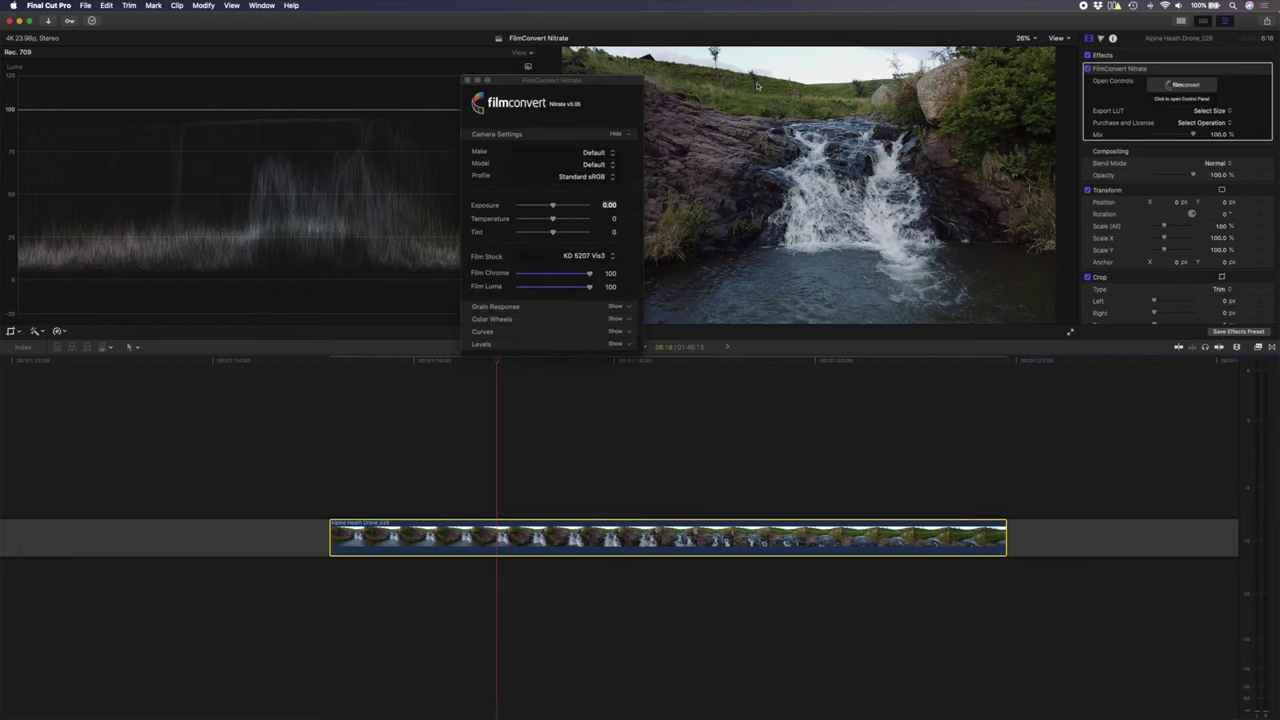
pyautogui.moveTo(552, 78); pyautogui.dragTo(1165, 150)
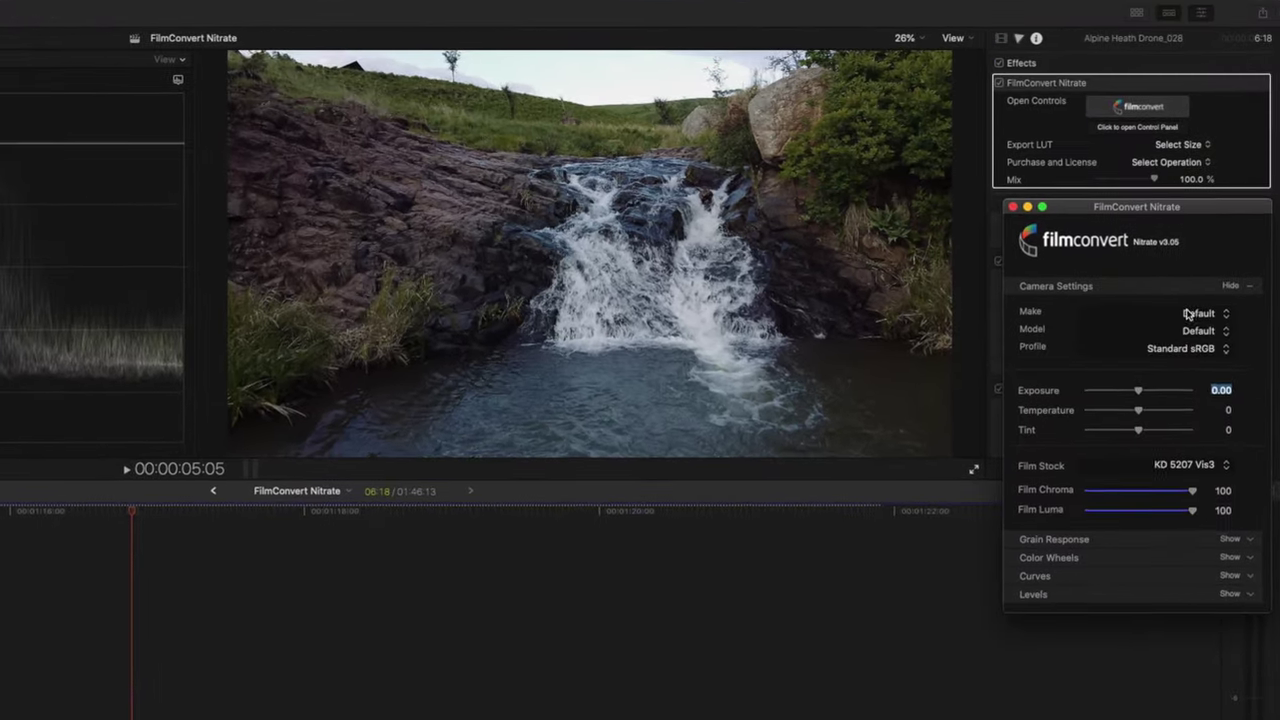
# Set the camera to DJI Mavic Air with the D-CineLike profile
pyautogui.click(1201, 300)
pyautogui.click(1121, 393)
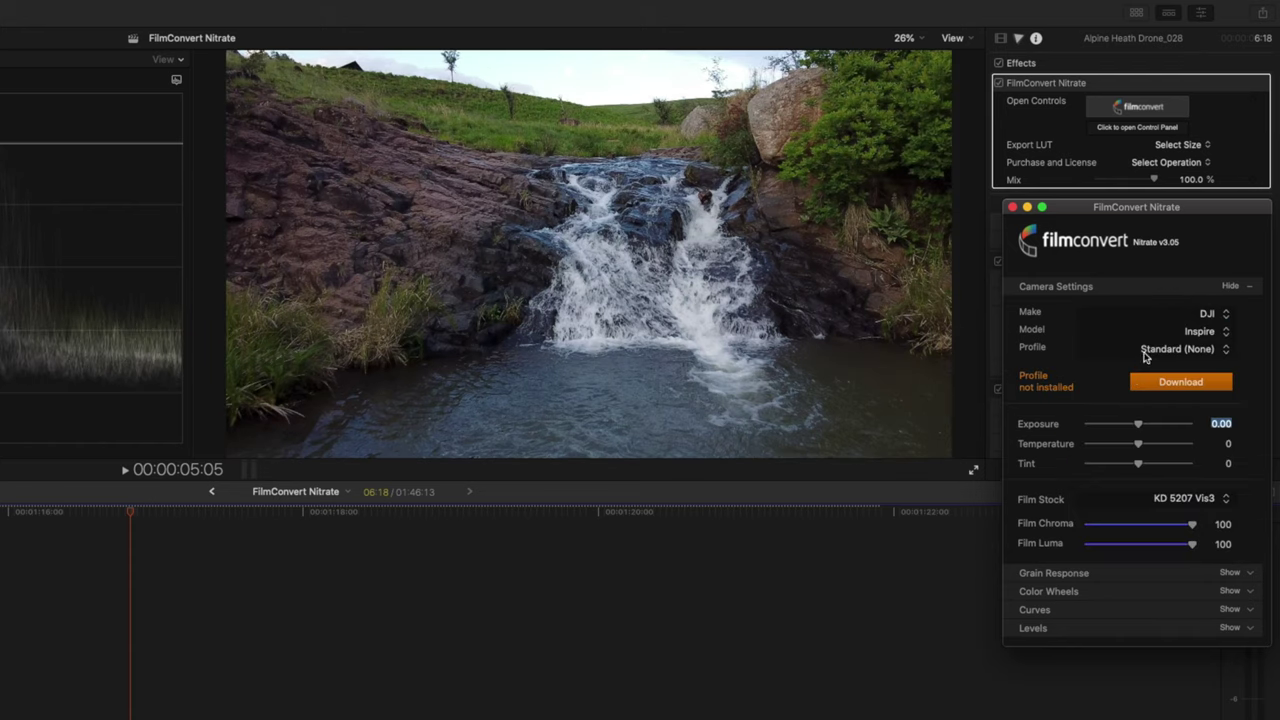
pyautogui.click(1182, 333)
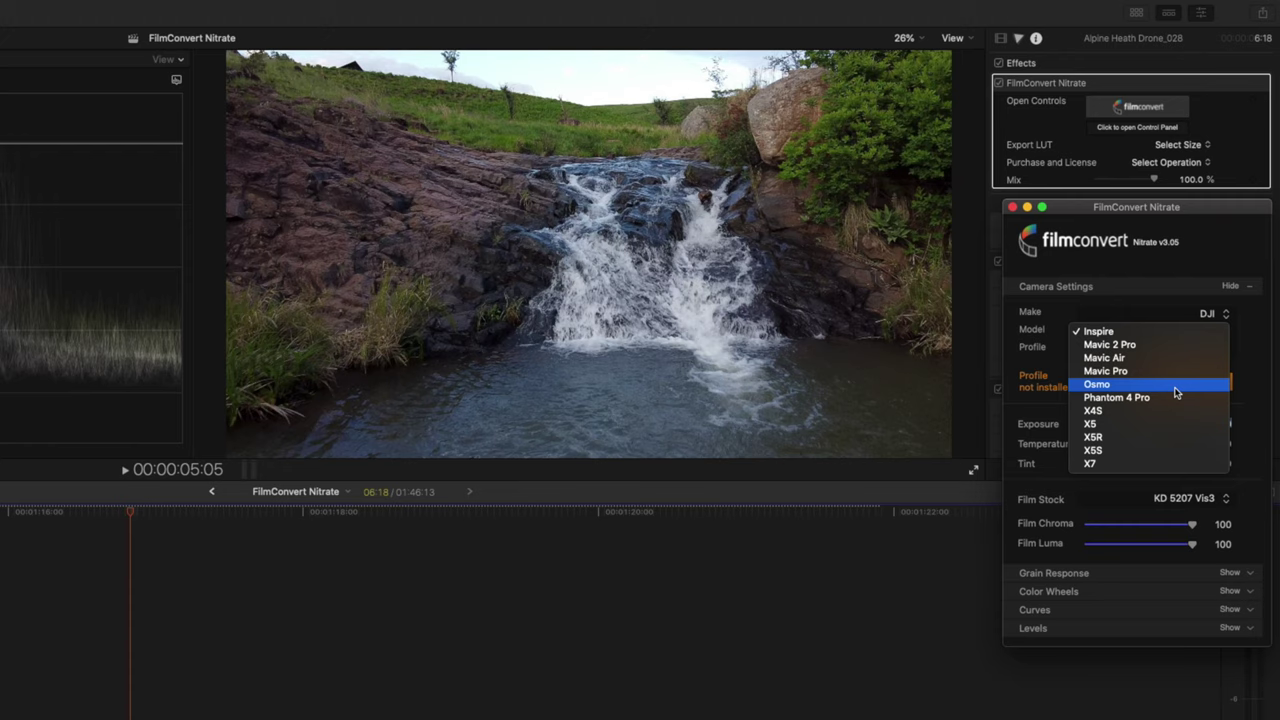
pyautogui.click(1105, 360)
pyautogui.click(1117, 356)
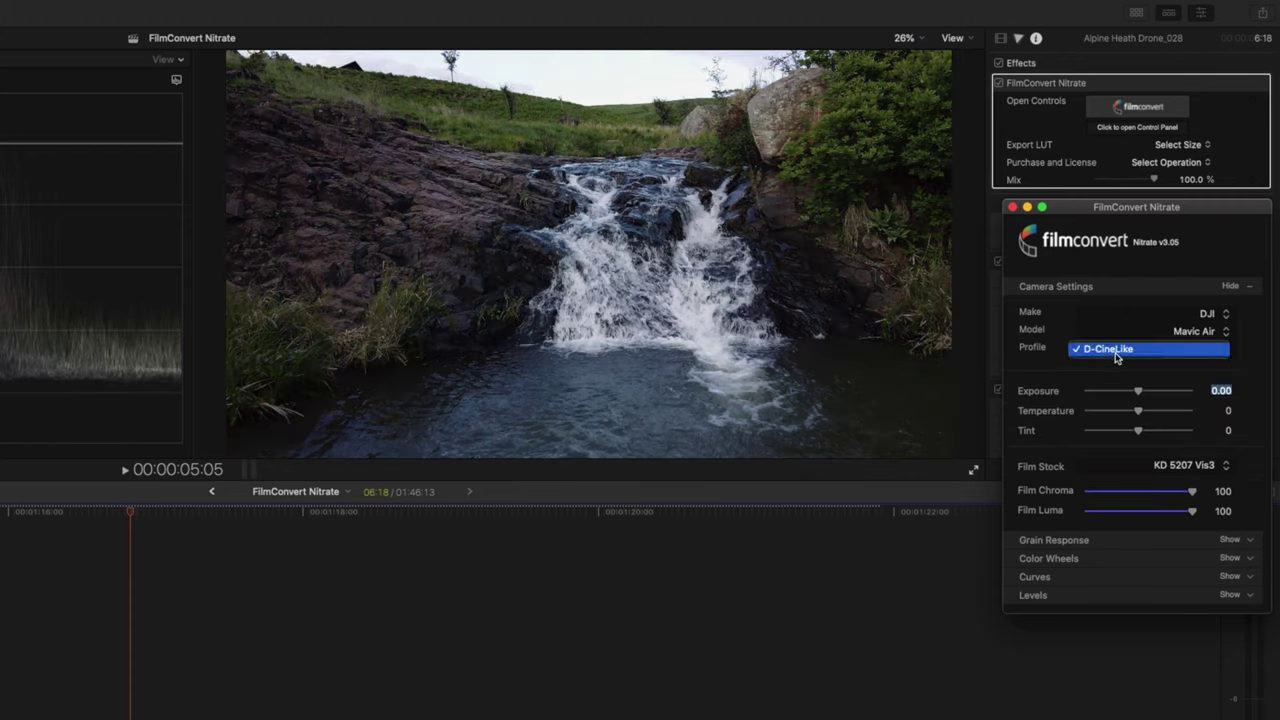
pyautogui.click(1112, 352)
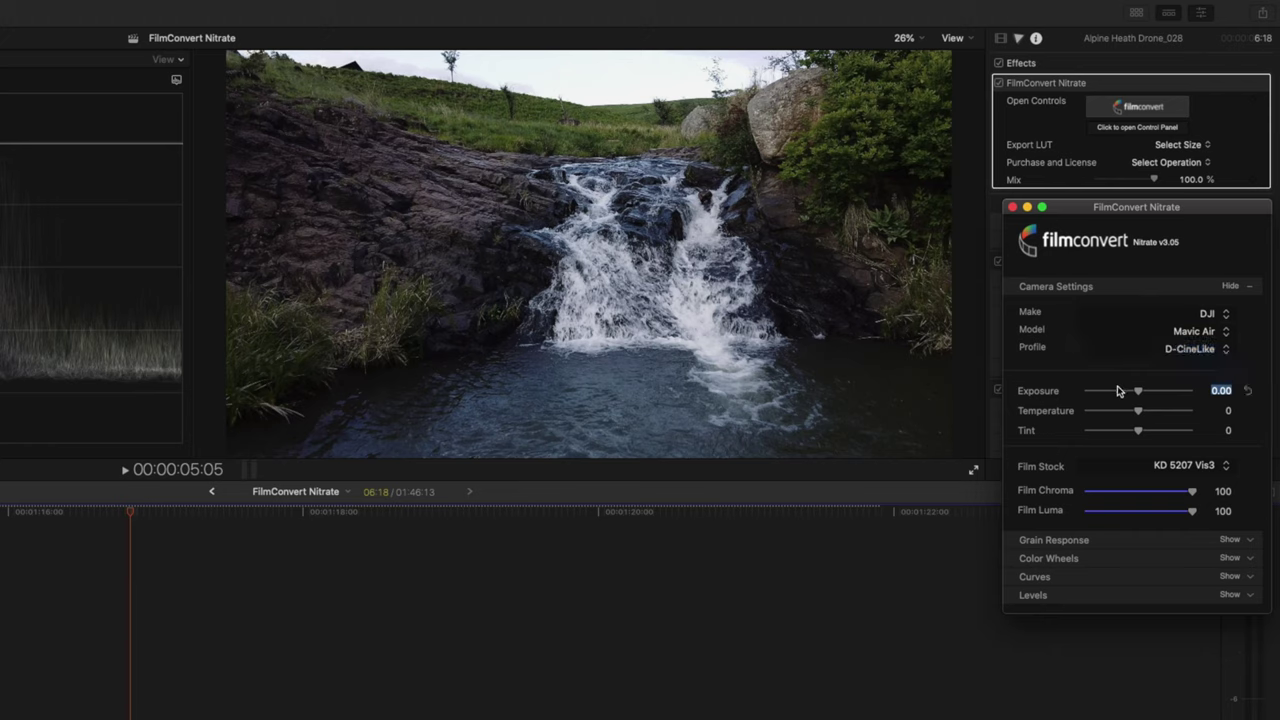
# Switch the waterfall clip's film stock to FJ H160s Pro and reveal the Curves controls
pyautogui.click(1120, 466)
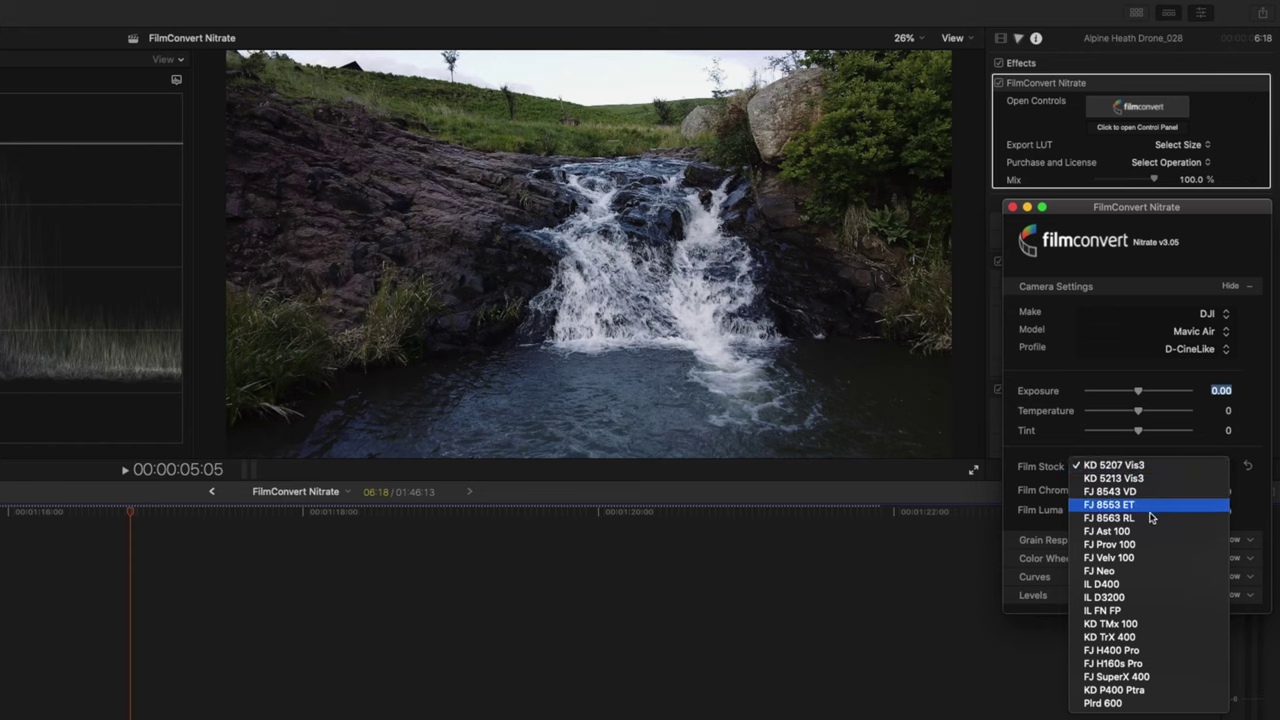
pyautogui.click(1130, 665)
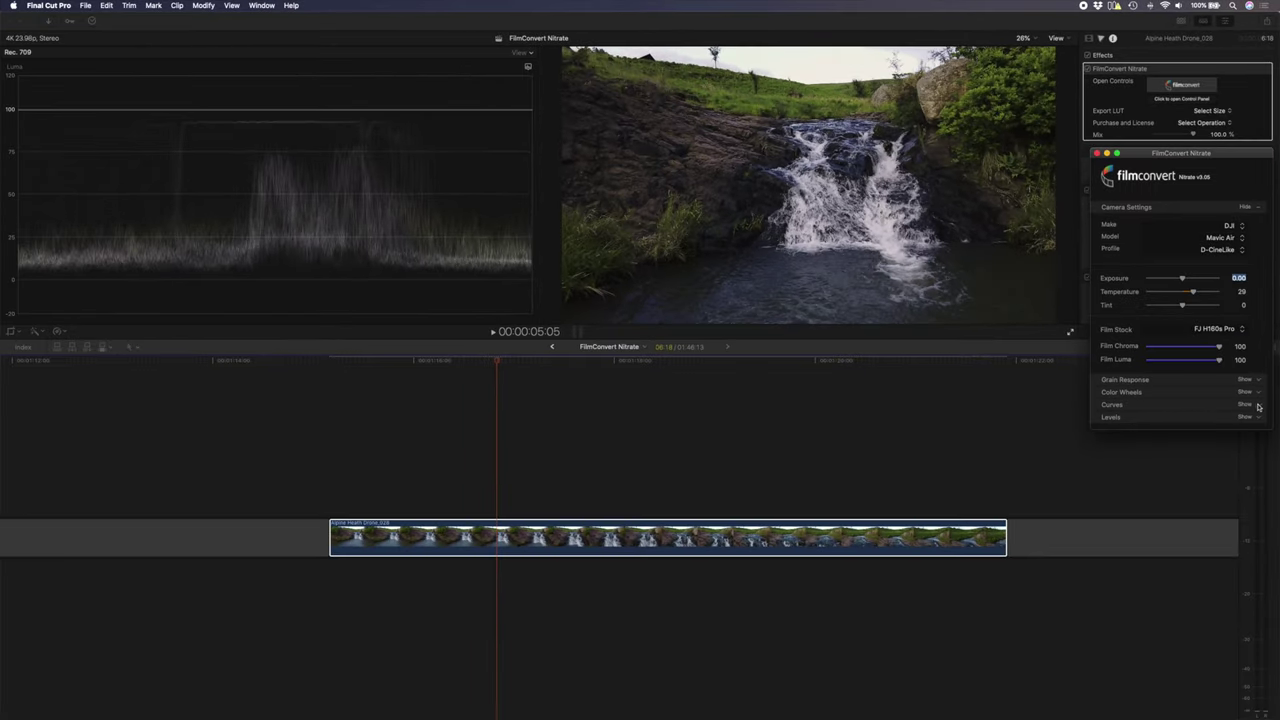
pyautogui.click(1250, 404)
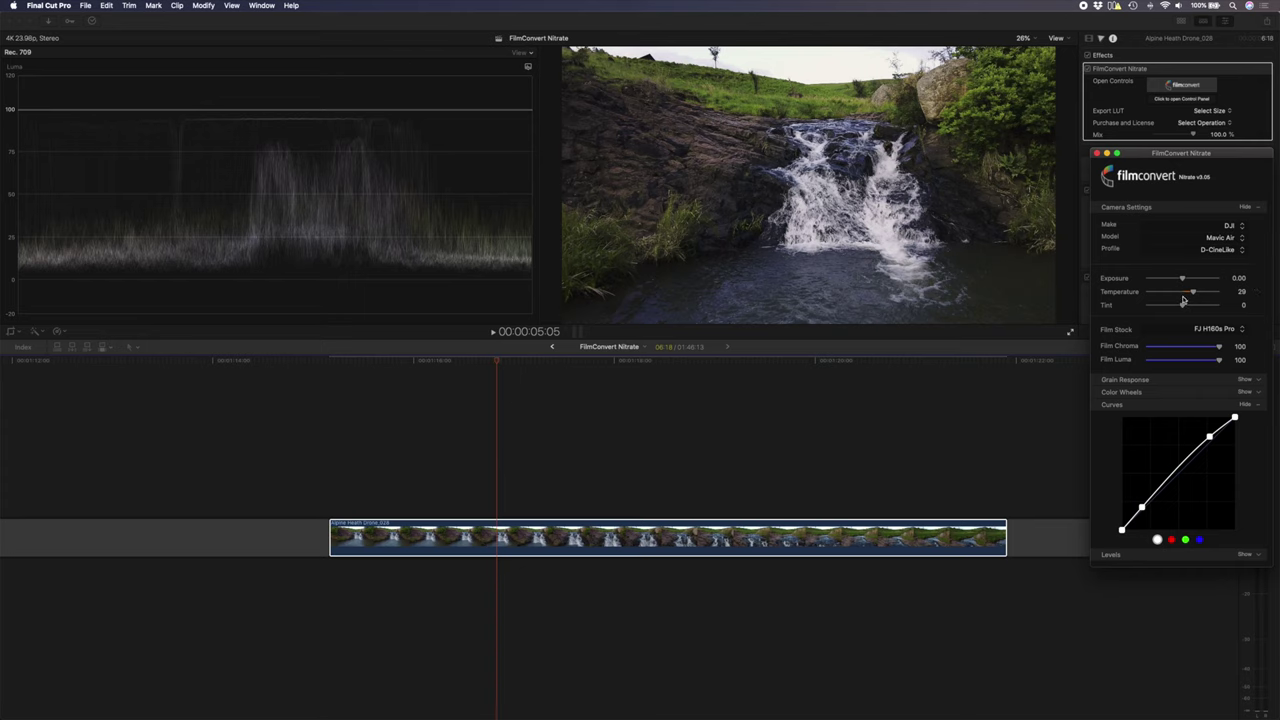
# Close the FilmConvert panel and set the LUT export size to 64 cubed
pyautogui.click(1098, 153)
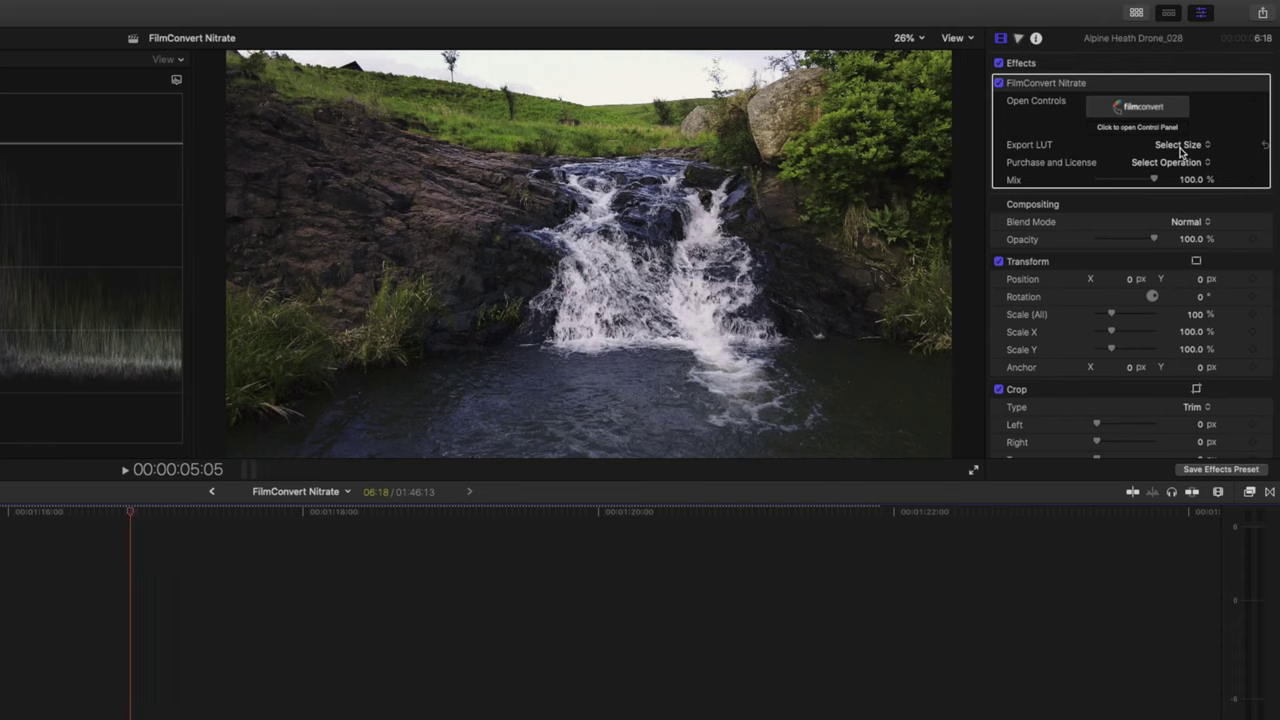
pyautogui.click(1178, 145)
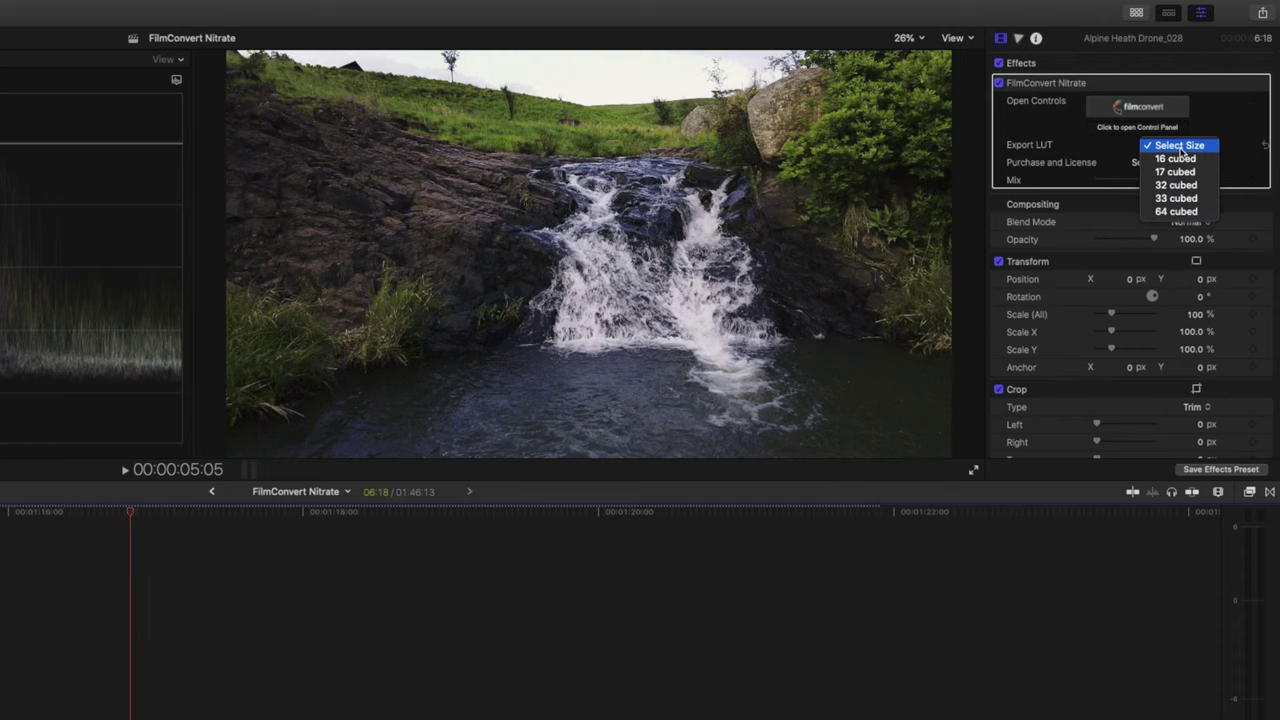
pyautogui.click(1207, 218)
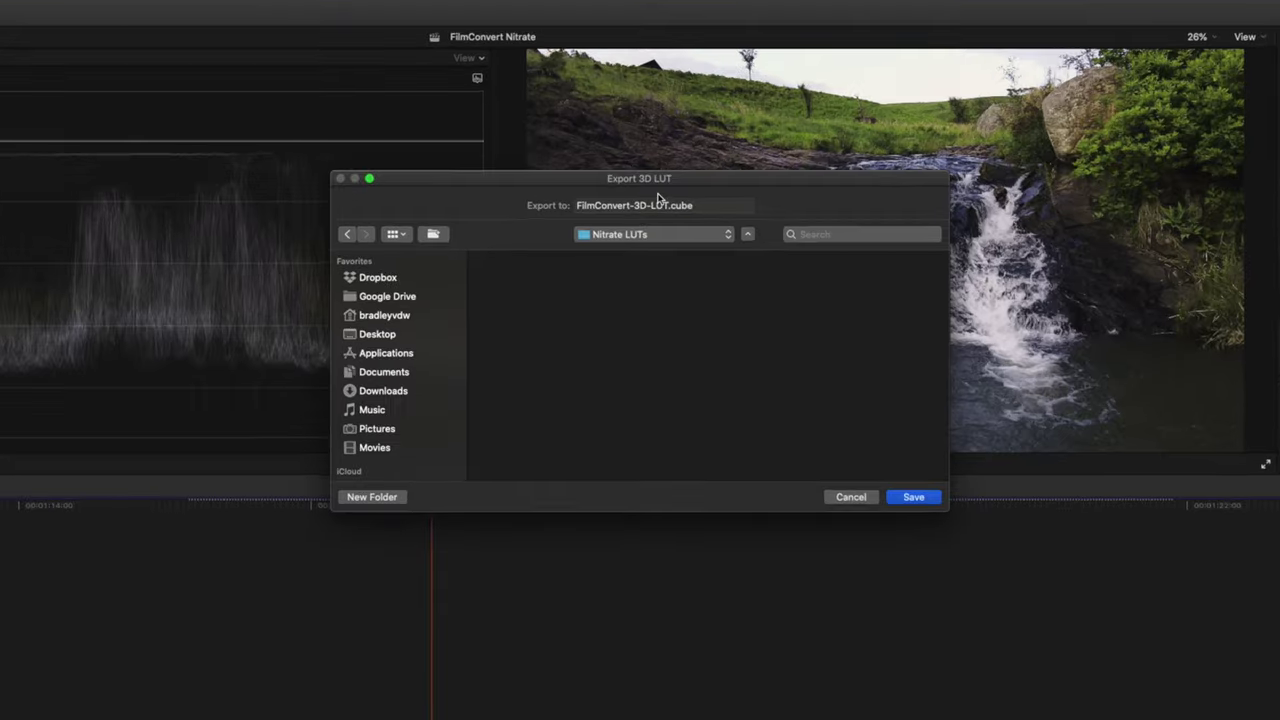
# Name the LUT file Drone LUT.cube and save it in the Nitrate LUTs folder
pyautogui.click(657, 154)
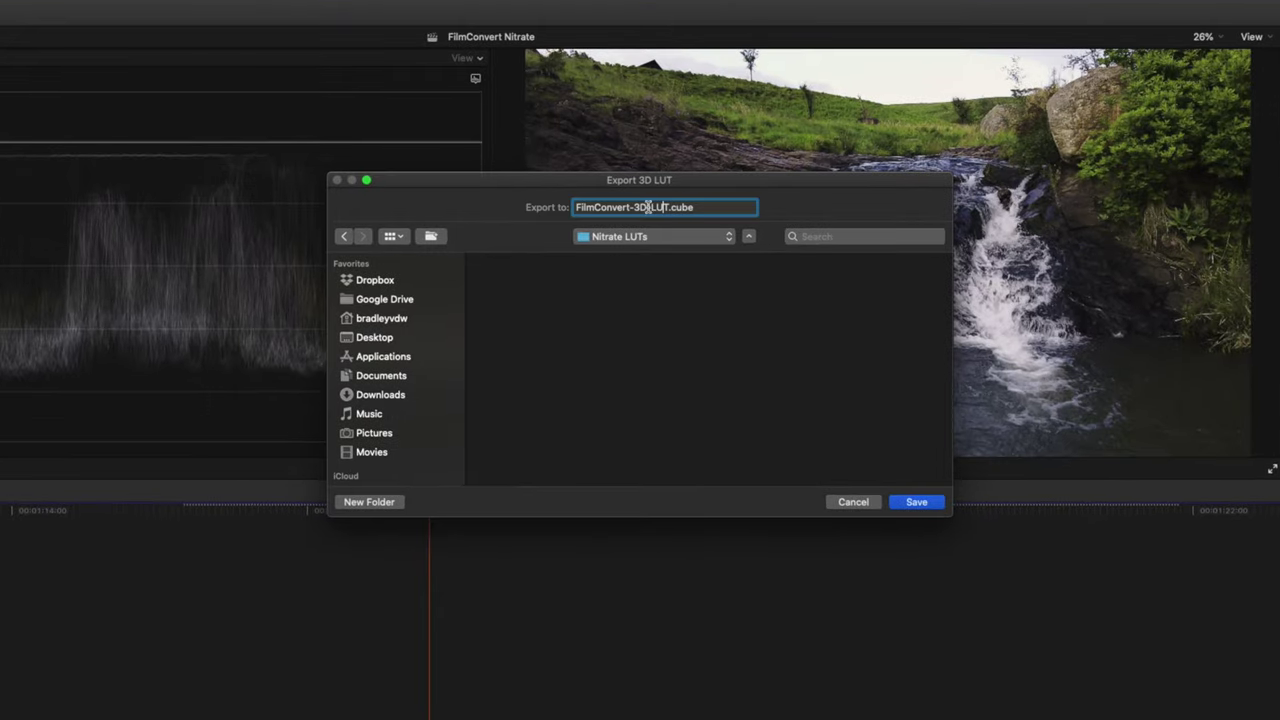
pyautogui.moveTo(667, 207); pyautogui.dragTo(518, 208)
pyautogui.write('Drone')
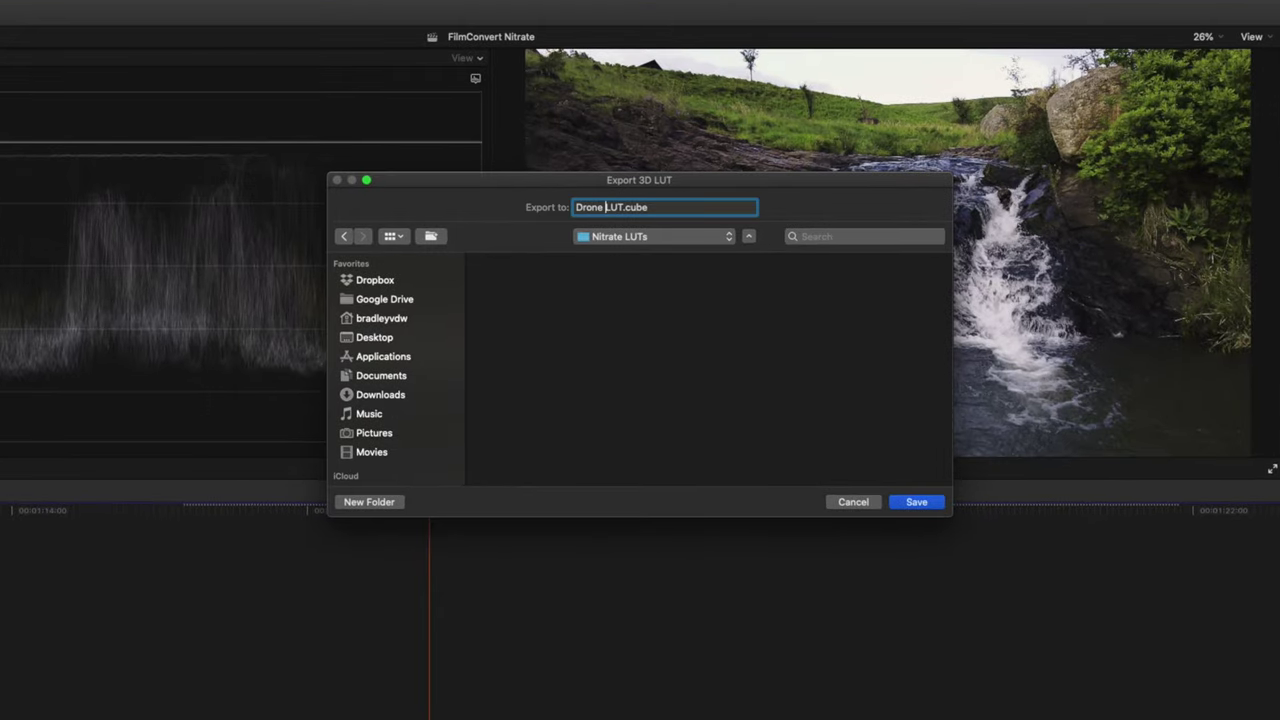
pyautogui.click(910, 501)
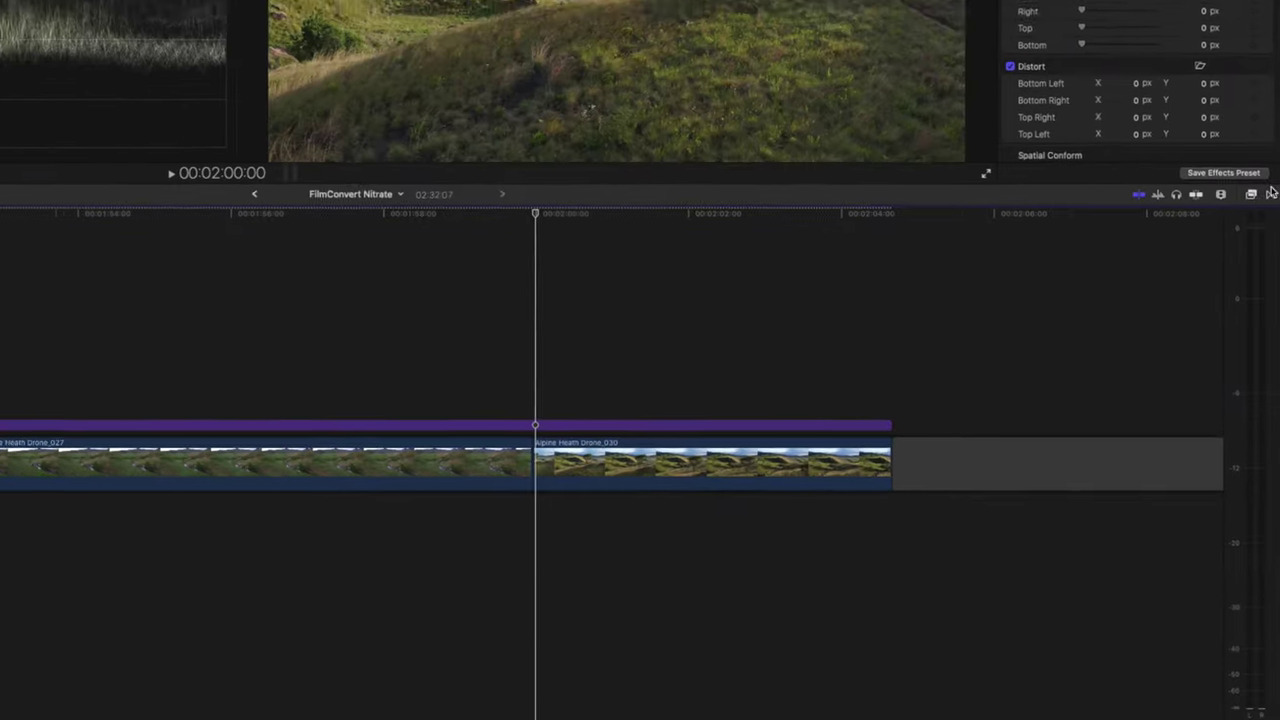
# Add a Custom LUT effect to the drone adjustment layer and load Drone LUT.cube into it
pyautogui.click(1251, 194)
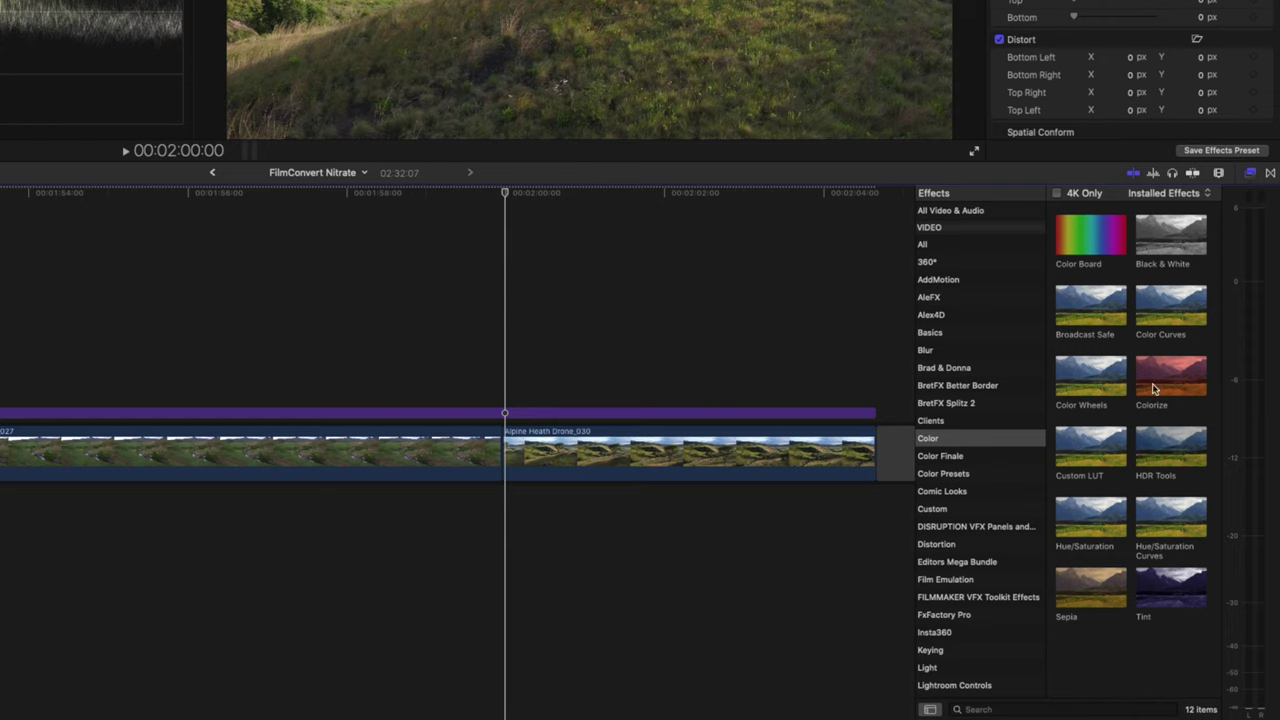
pyautogui.moveTo(1090, 443); pyautogui.dragTo(608, 414)
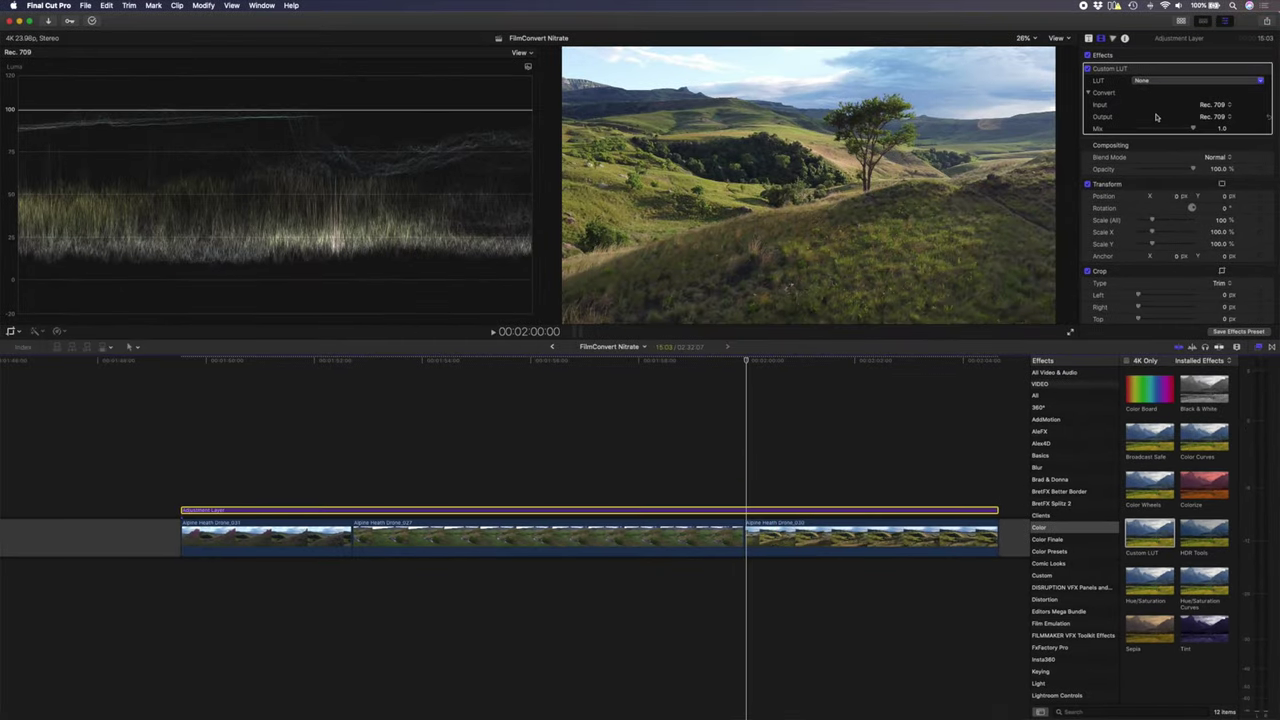
pyautogui.click(1151, 90)
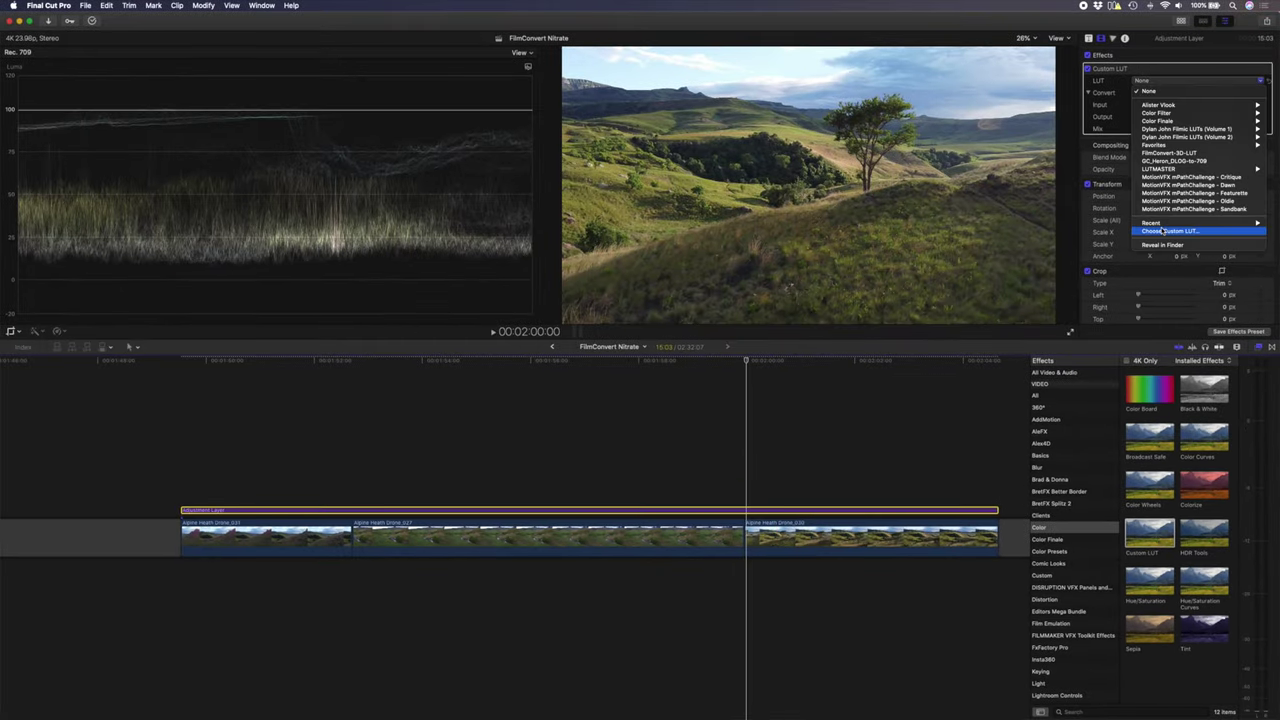
pyautogui.click(1161, 231)
pyautogui.click(558, 58)
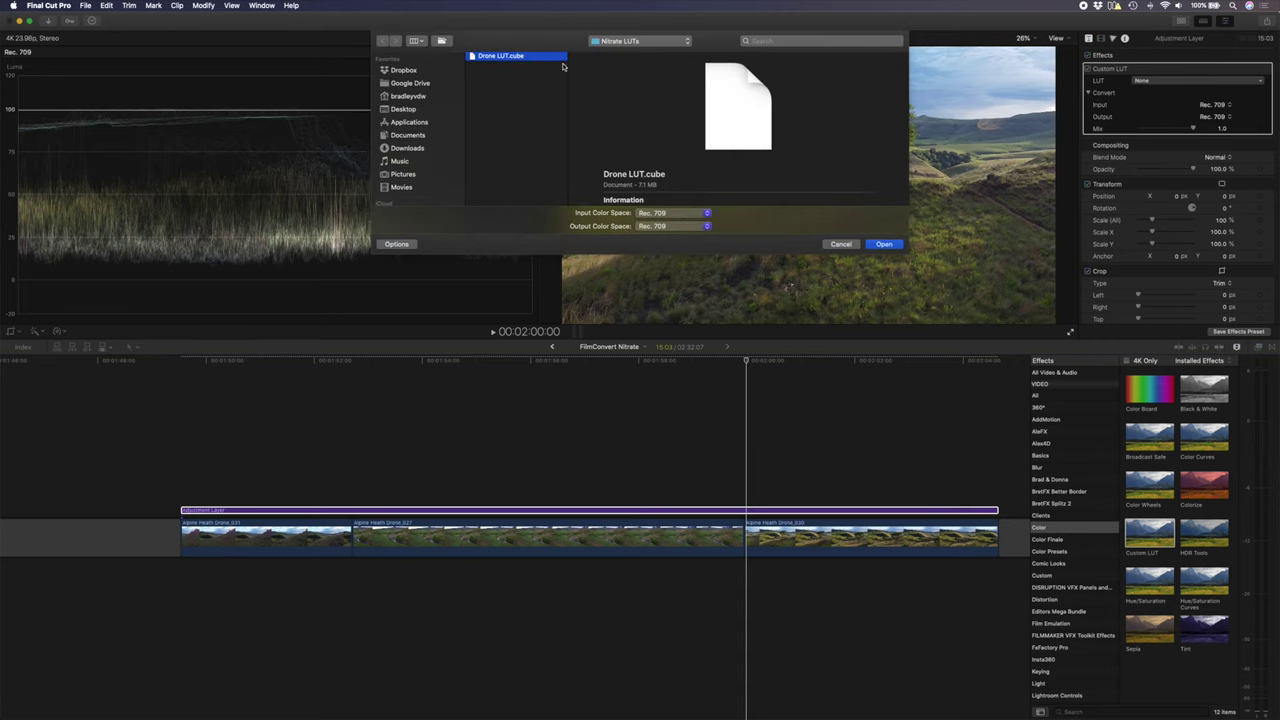
pyautogui.click(885, 244)
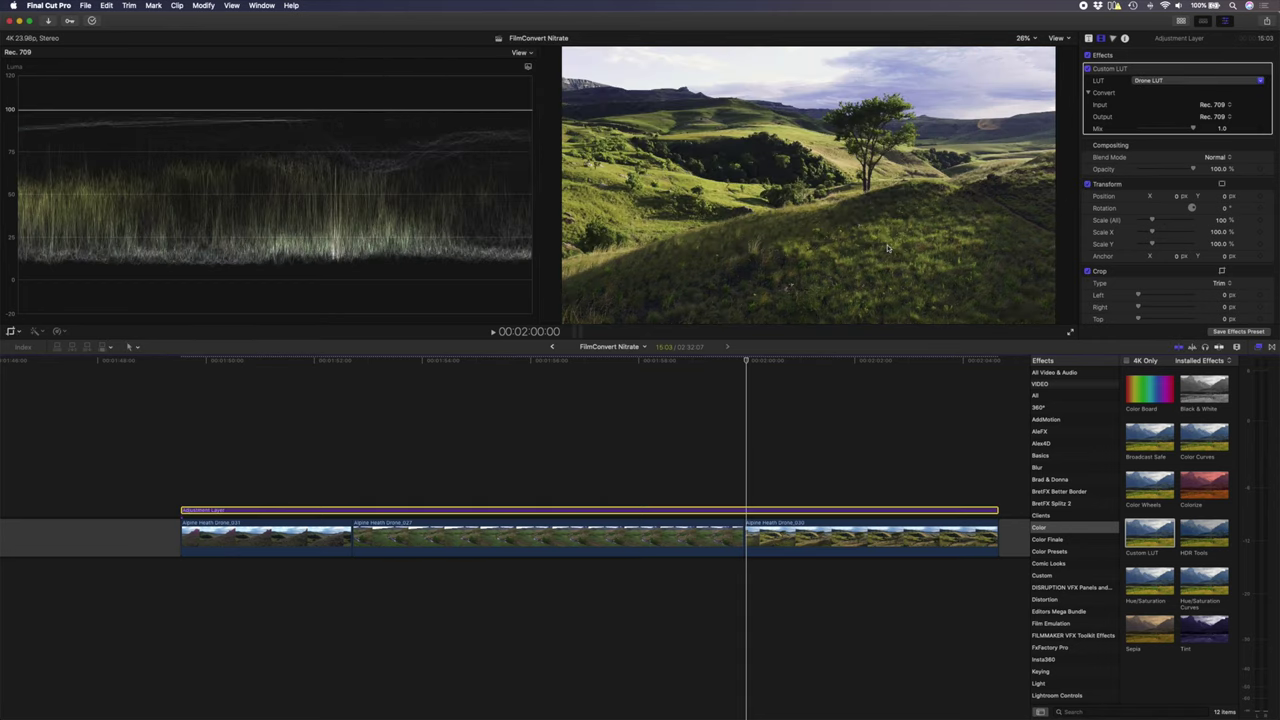